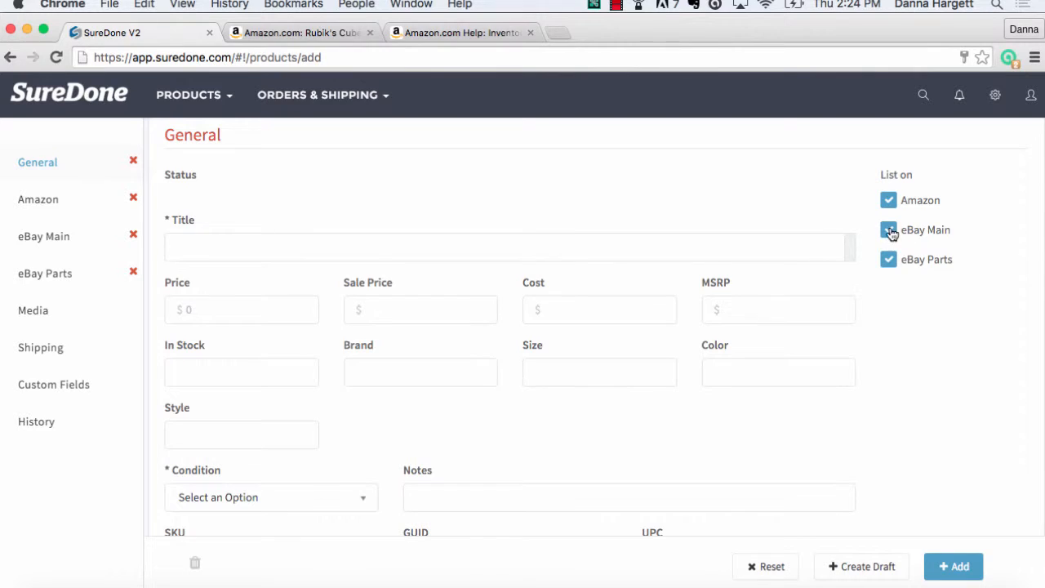
Exclude eBay Main and eBay Parts from the new product's listing channels.
left_click(889, 230)
left_click(890, 263)
Copy the title "Rubik's Cube Game" from the Amazon product page into the new SureDone product's Title.
left_click(324, 32)
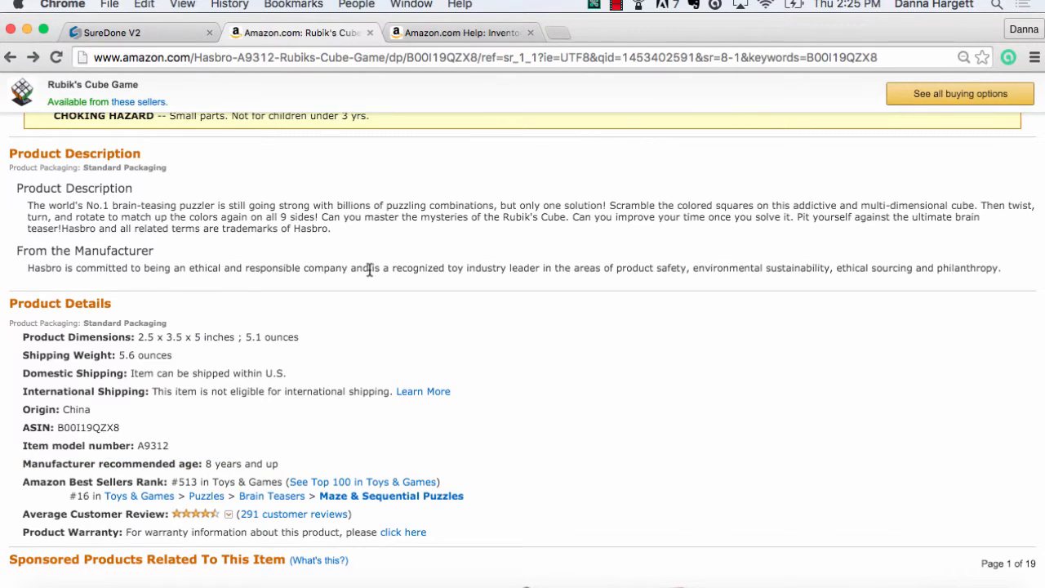
scroll(369, 271, "up", 15)
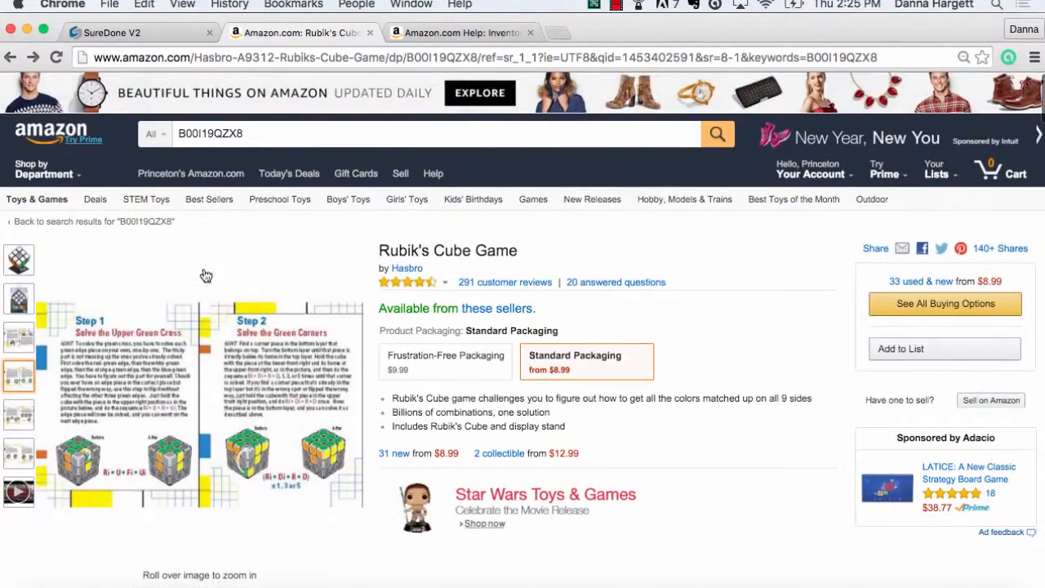
mouse_move(20, 261)
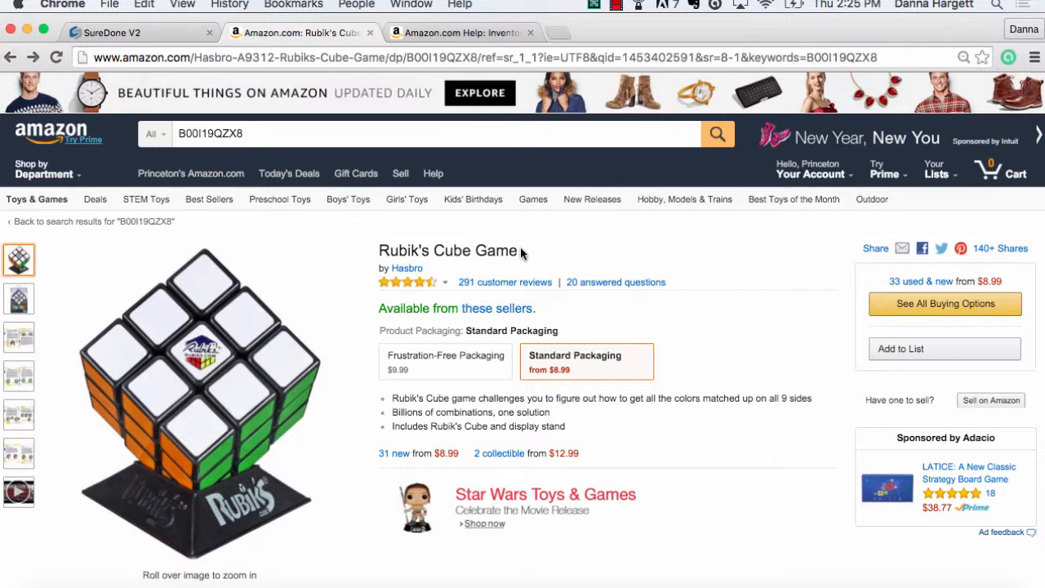
left_click_drag(520, 247, 375, 239)
key("super+c")
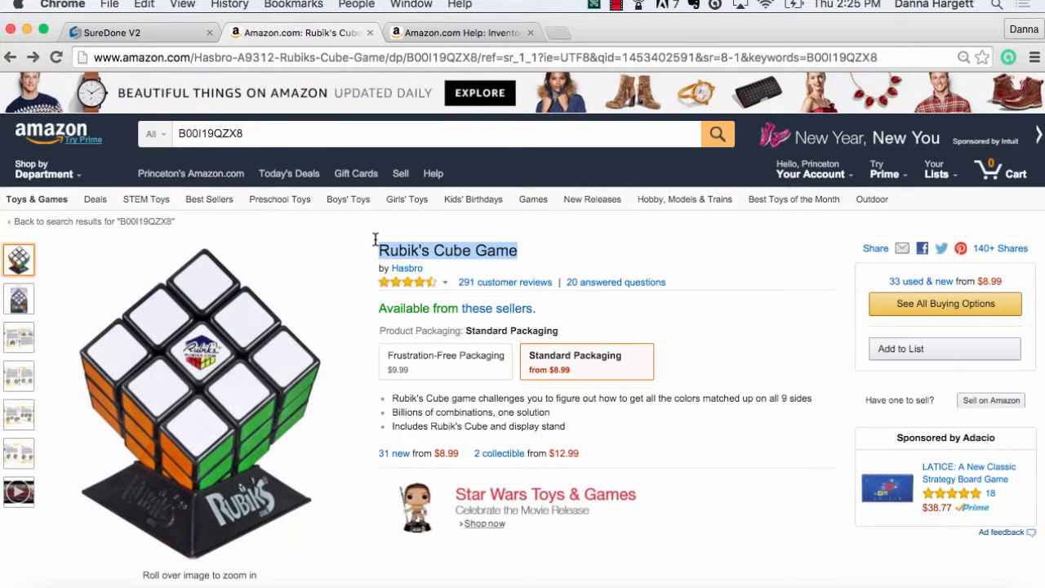
left_click(172, 34)
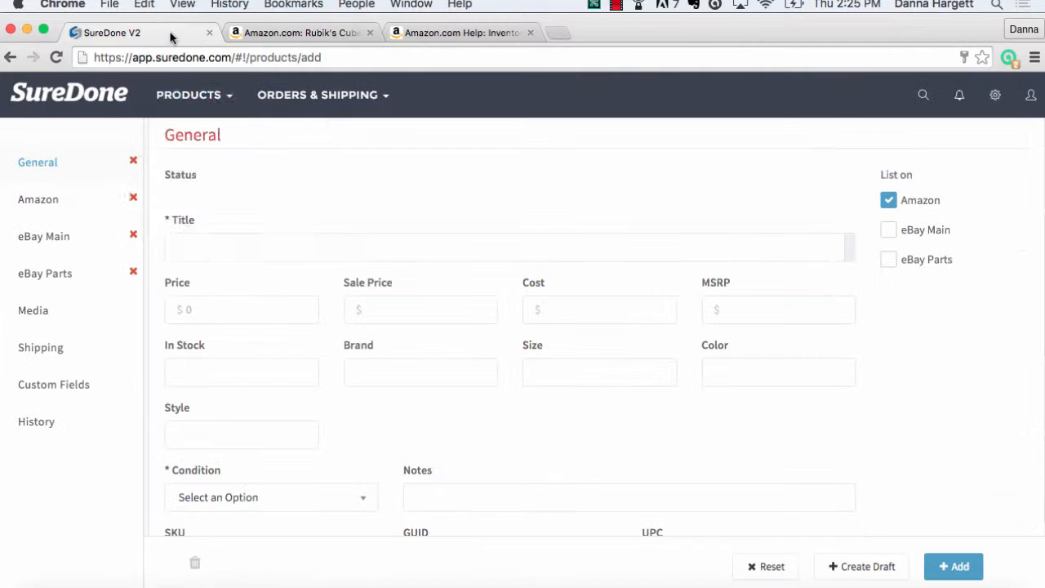
left_click(296, 245)
key("super+v")
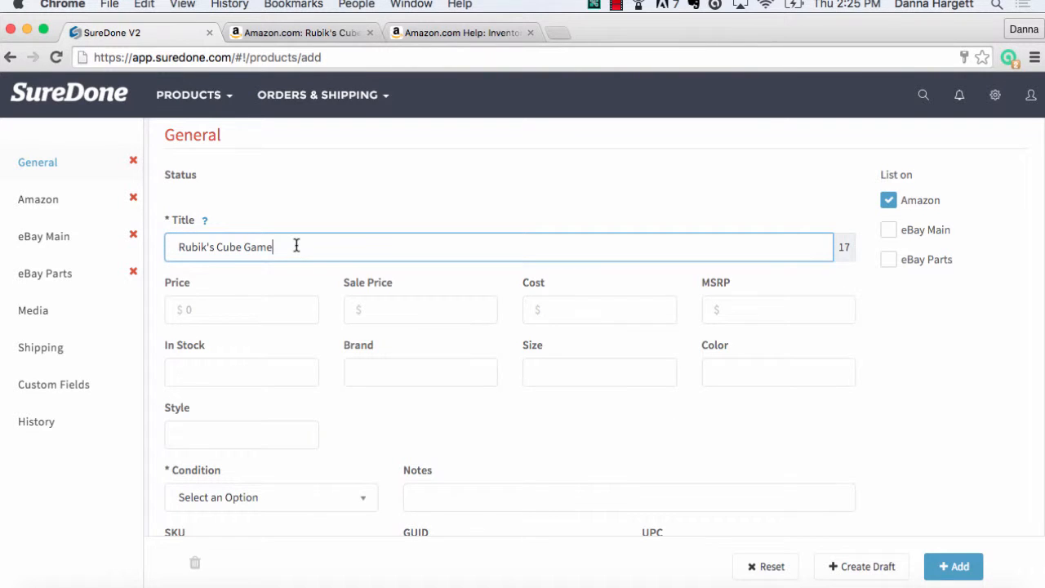
Set the brand to Hasbro and the price to 8.99, taking the price from the Amazon Webinar Listing notes in TextEdit.
left_click(382, 372)
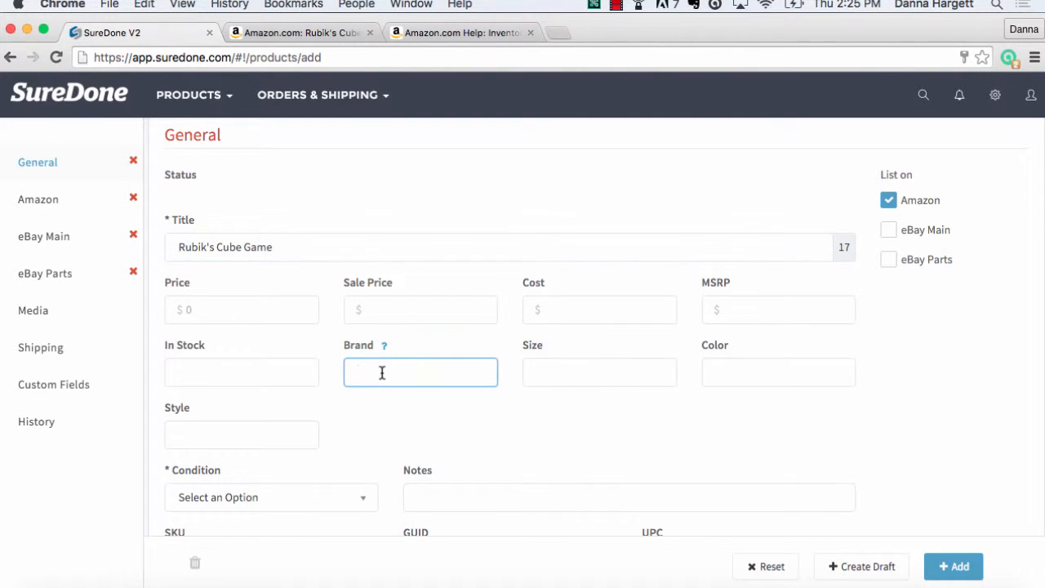
type("Hasbro")
left_click(256, 308)
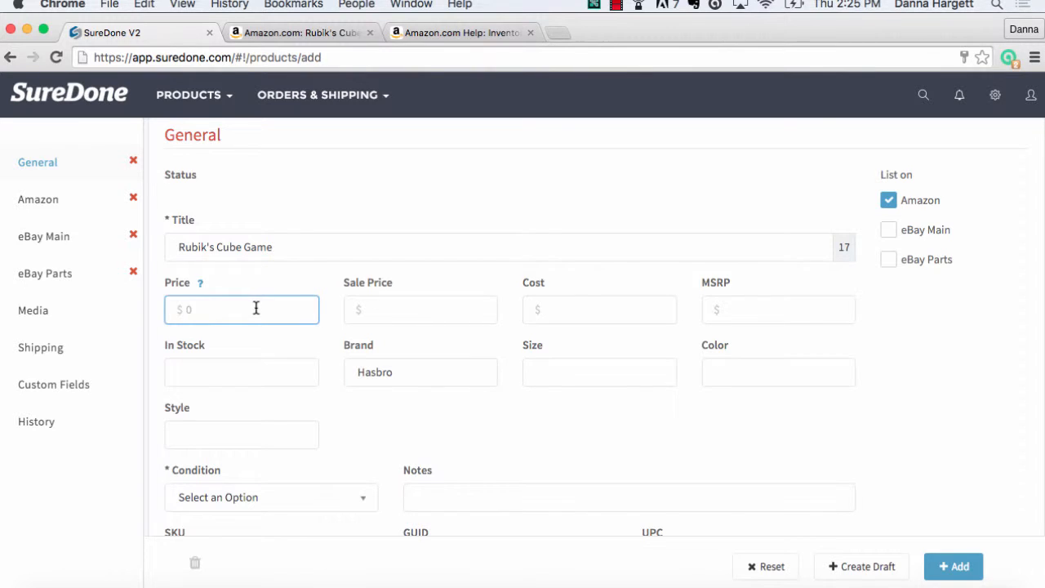
left_click(513, 584)
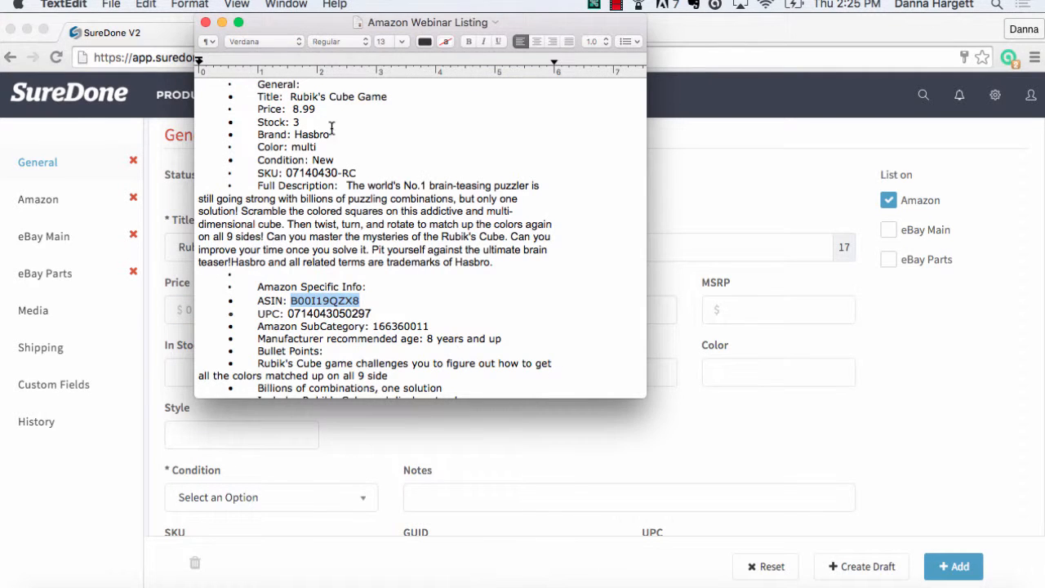
double_click(302, 109)
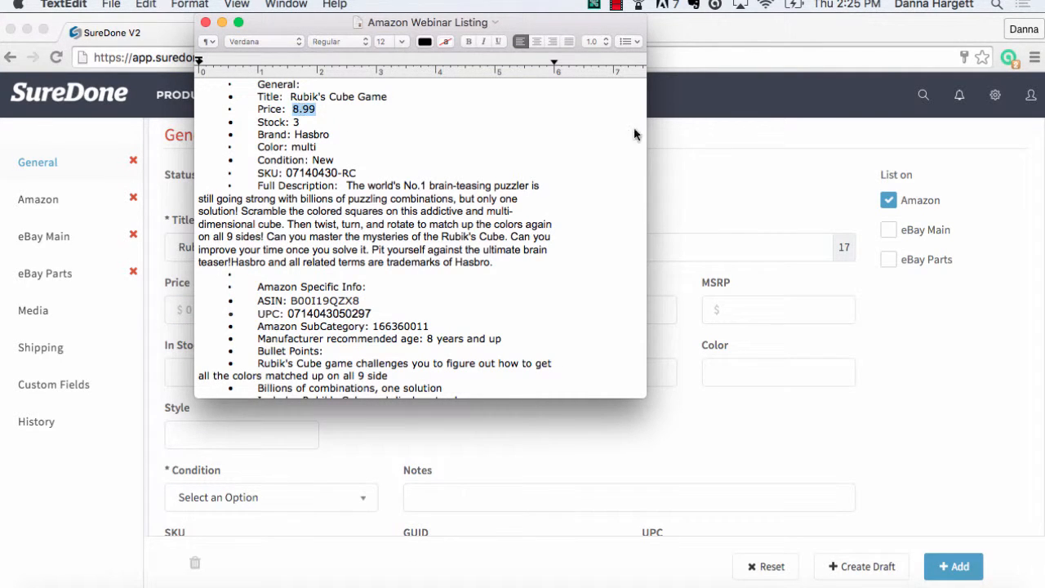
left_click(706, 166)
type("8.99")
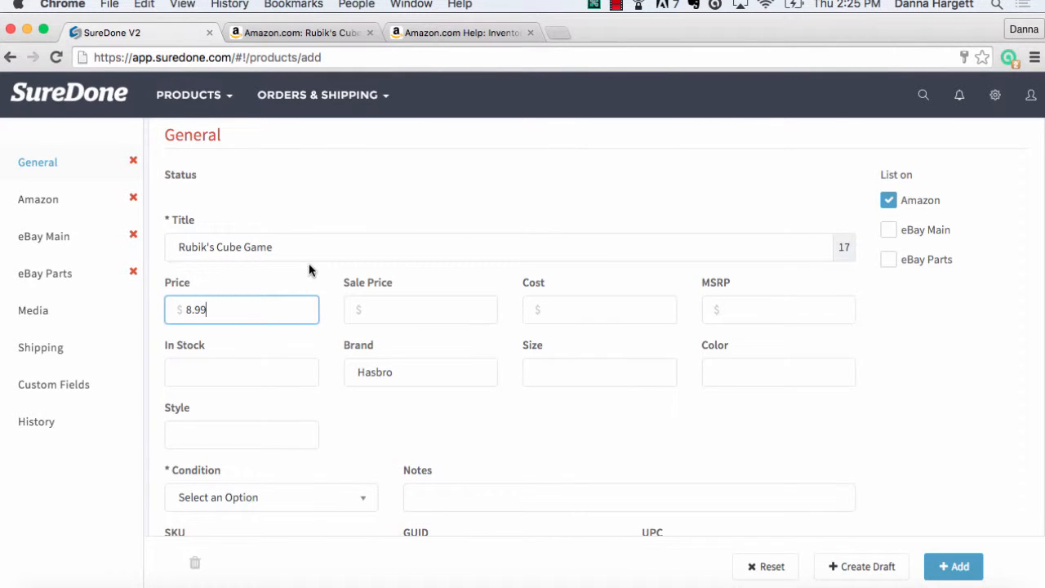
Set the stock quantity to 3 and the condition to New.
left_click(259, 372)
type("3")
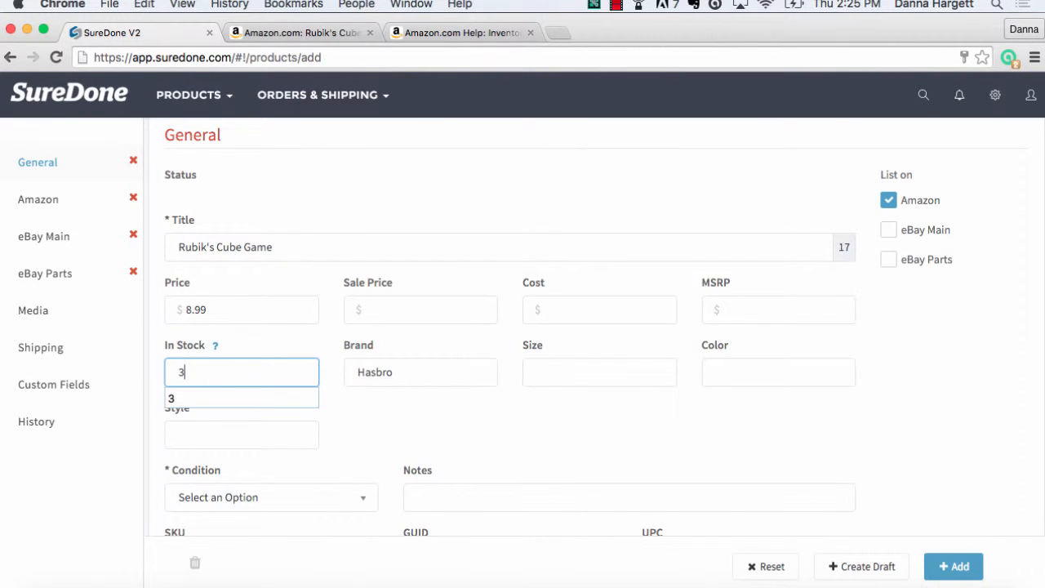
scroll(349, 390, "down", 2)
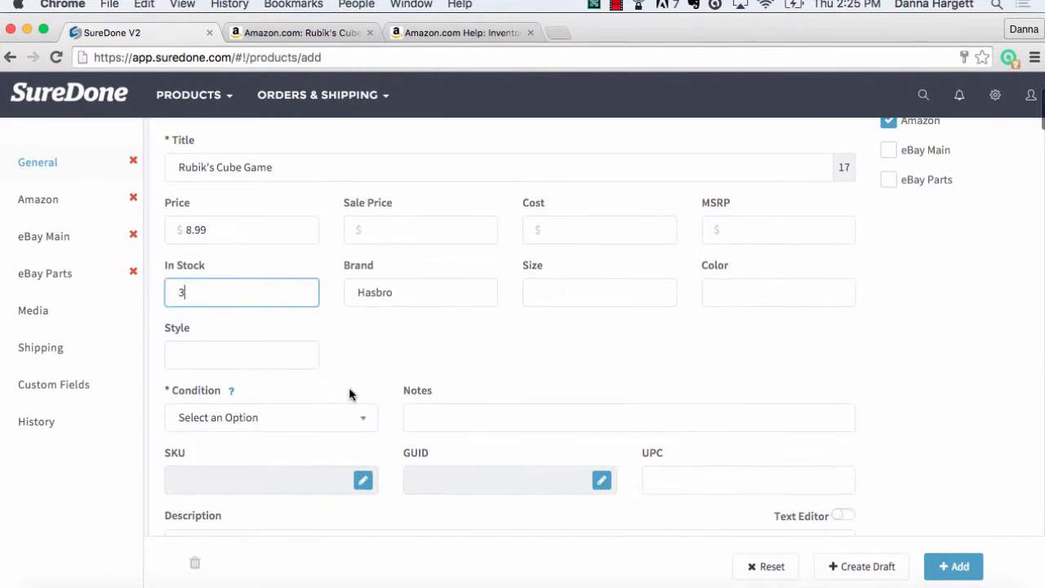
left_click(284, 421)
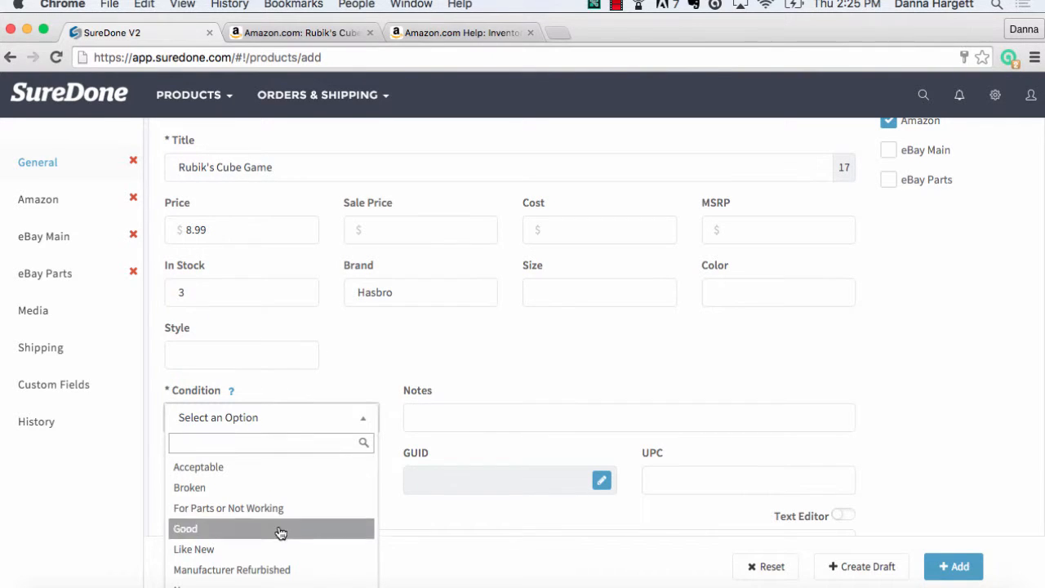
left_click(276, 585)
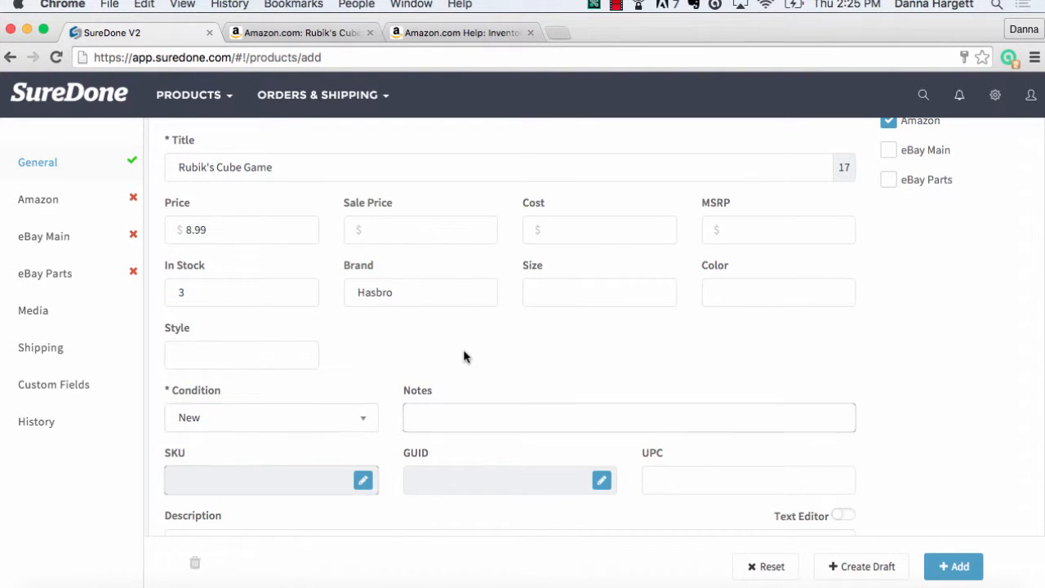
Unlock the SKU for editing and enter 07140430-RC, copied from the Amazon Webinar Listing notes in TextEdit.
scroll(462, 355, "down", 3)
left_click(361, 380)
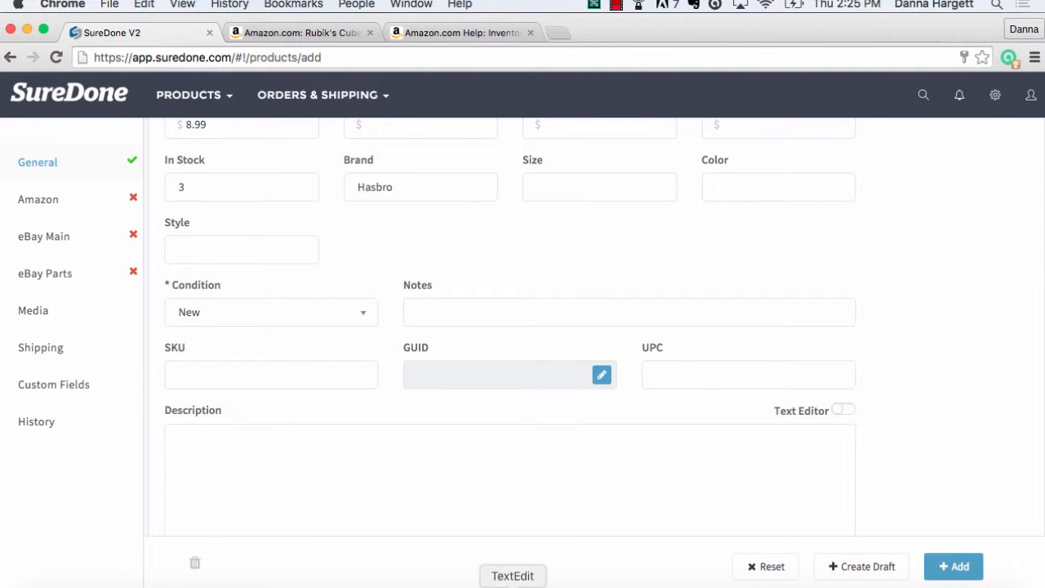
left_click(481, 545)
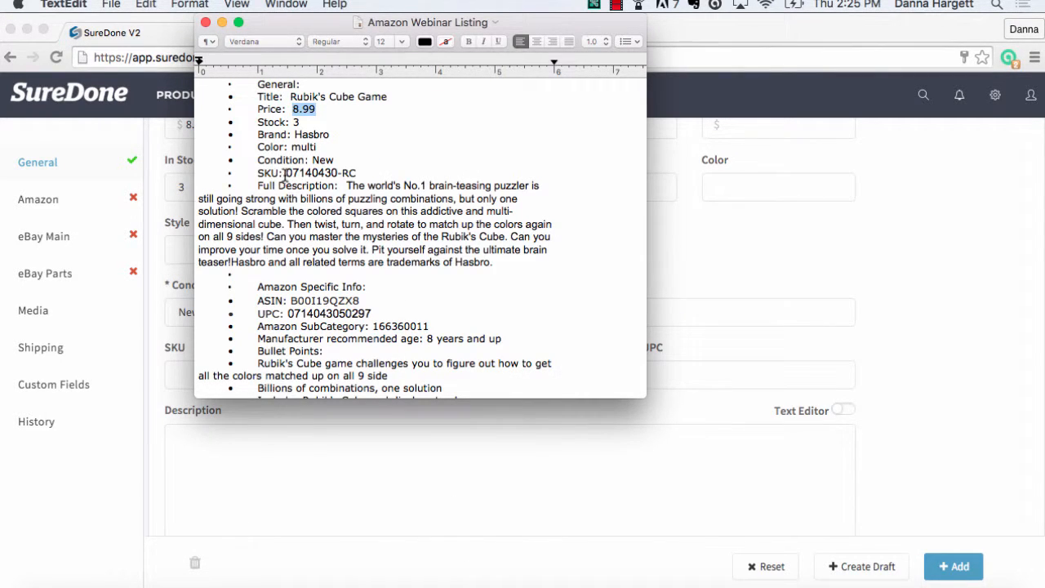
left_click_drag(285, 174, 358, 173)
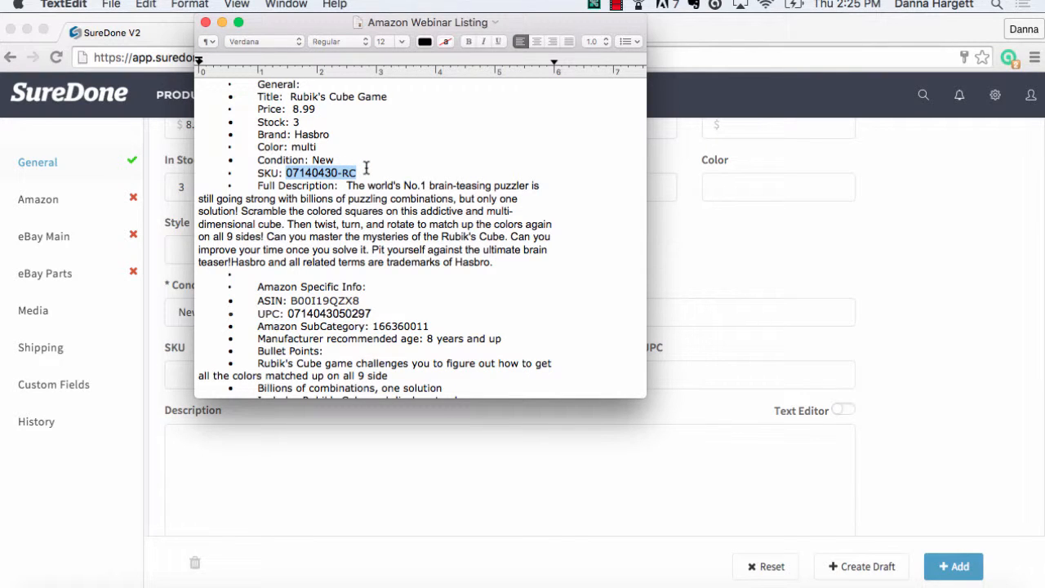
key("super+c")
left_click(169, 343)
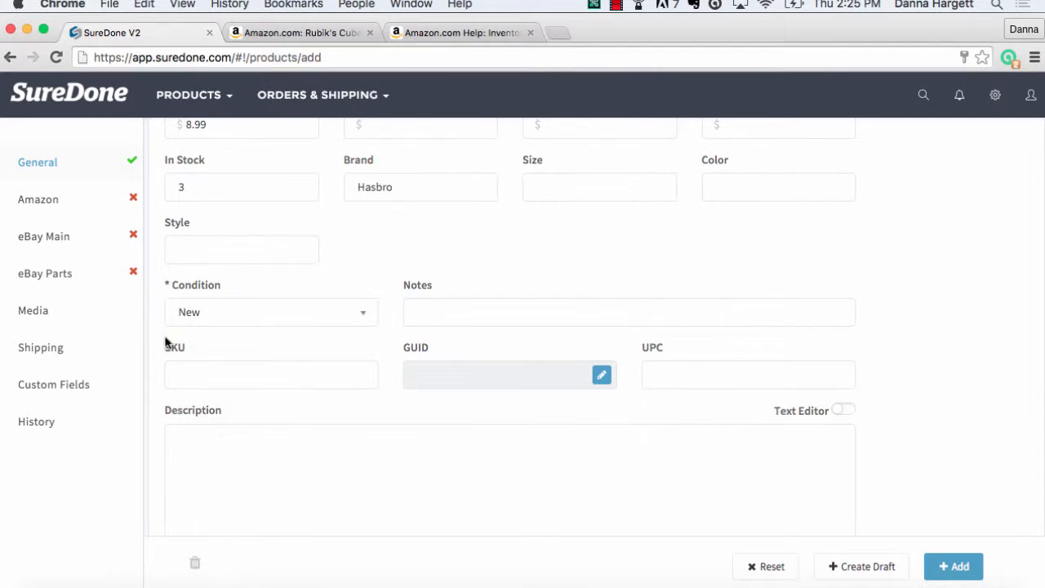
left_click(178, 356)
key("super+v")
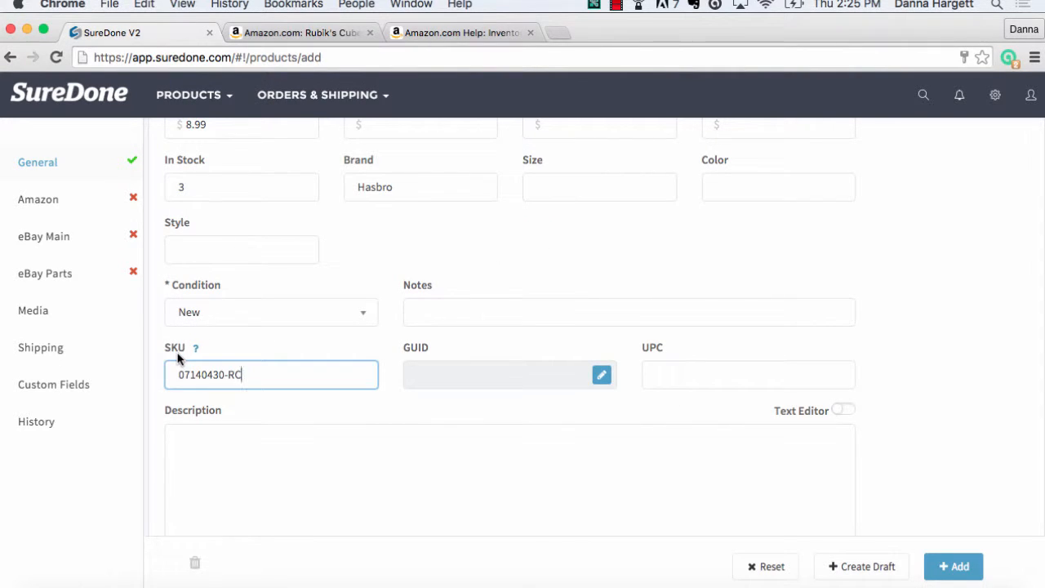
Copy the Product Description paragraph from the Amazon page into the SureDone Description and enable its Text Editor.
scroll(210, 396, "down", 2)
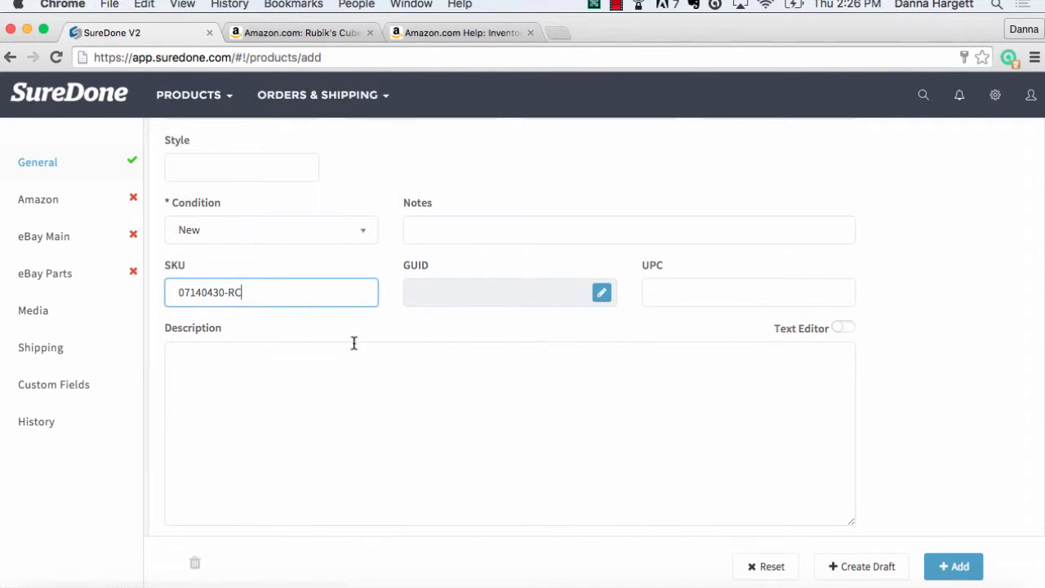
left_click(289, 33)
scroll(272, 491, "down", 15)
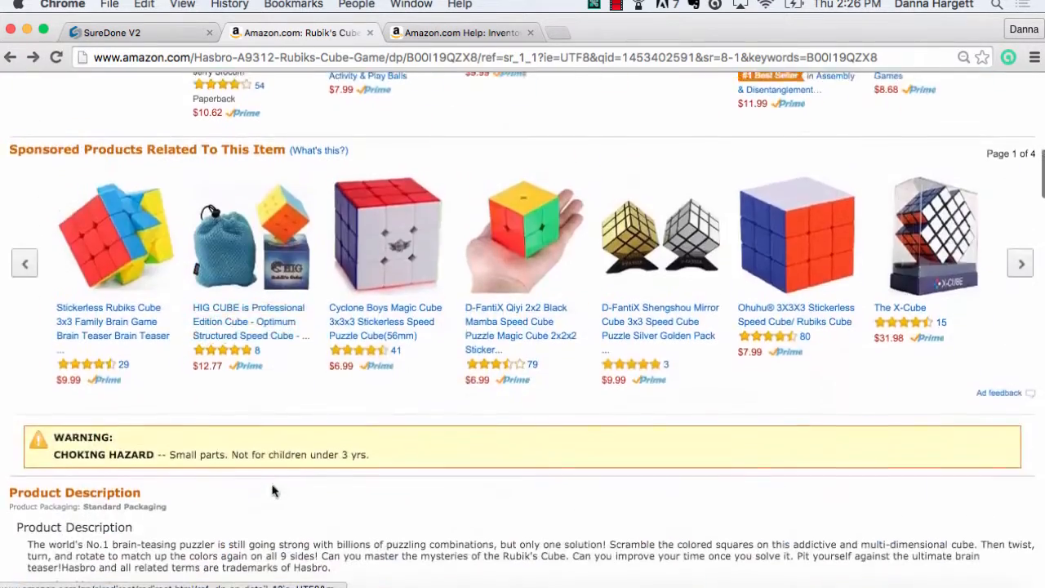
scroll(273, 491, "down", 3)
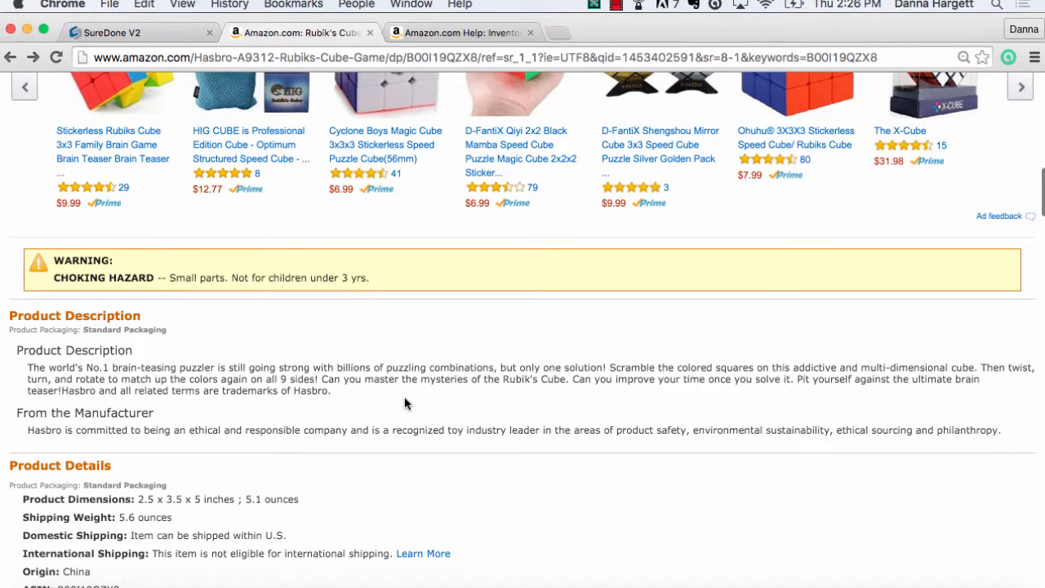
scroll(406, 403, "up", 20)
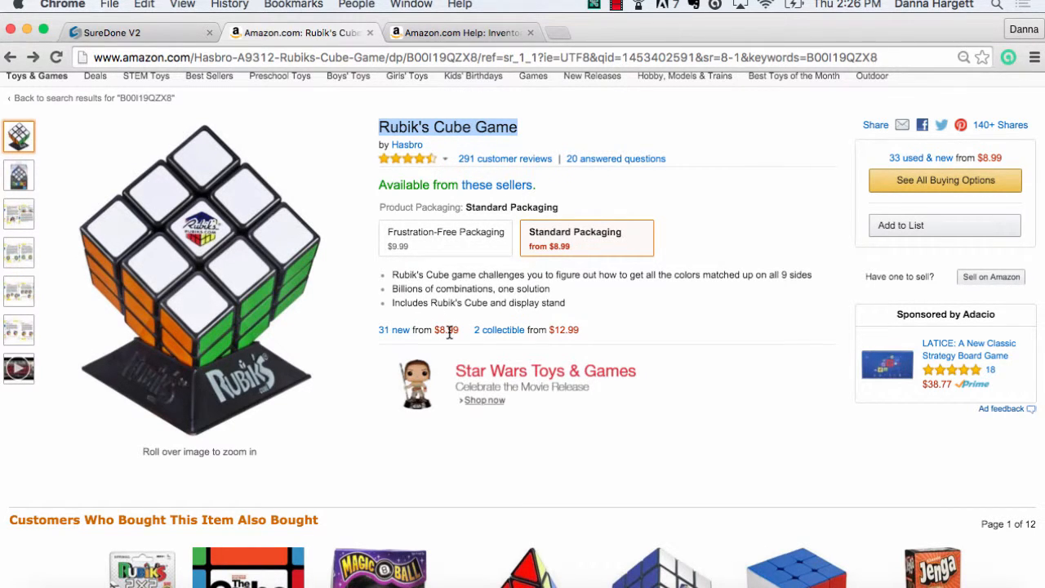
scroll(448, 335, "down", 10)
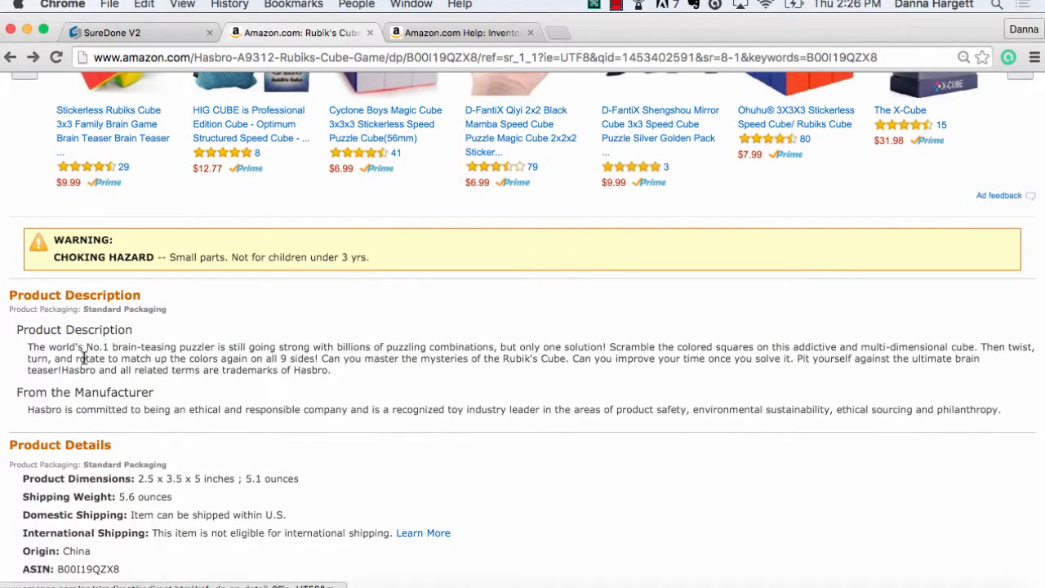
left_click_drag(23, 349, 378, 373)
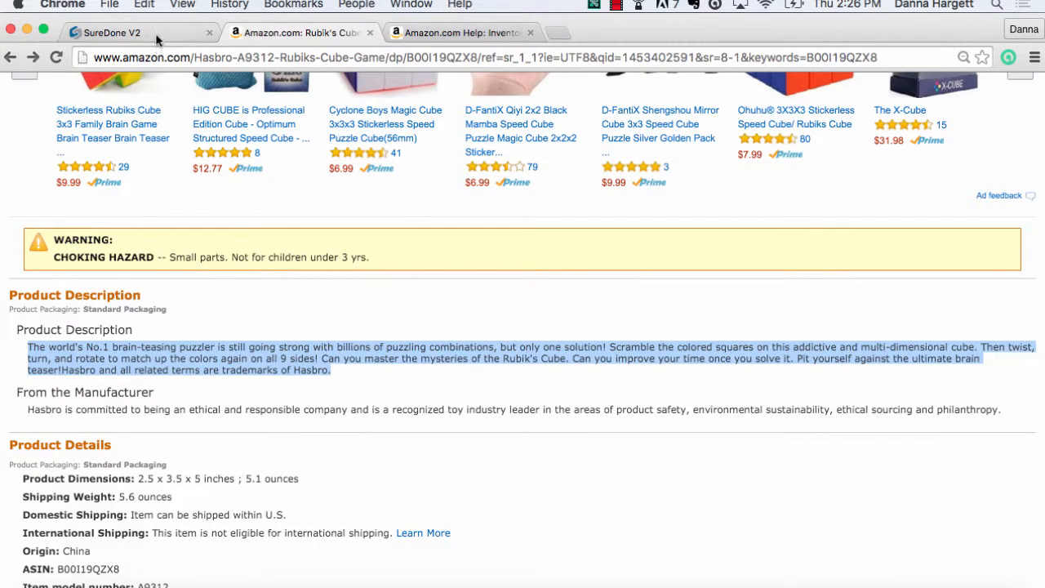
left_click(112, 32)
left_click(263, 393)
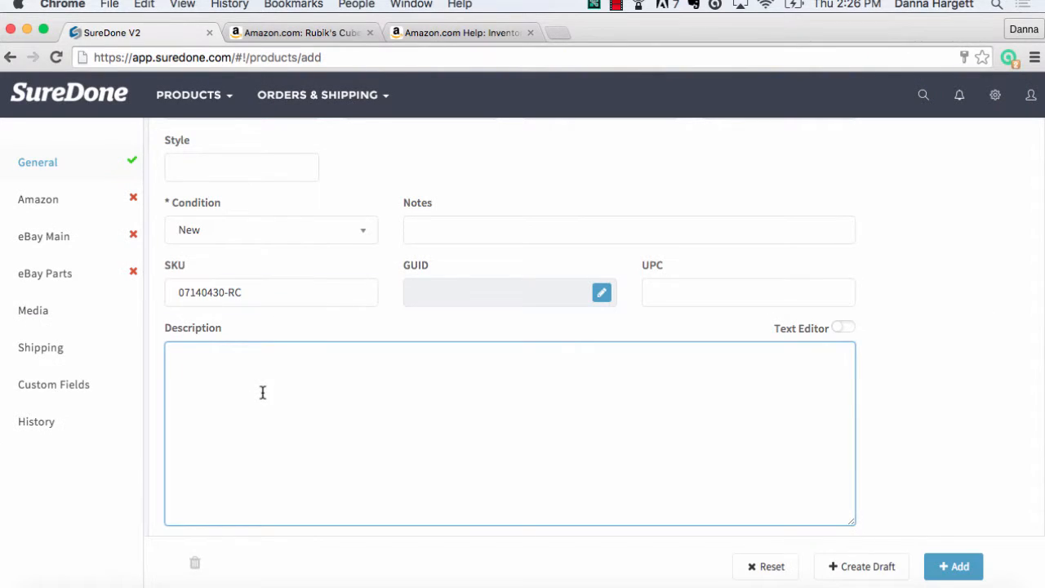
key("super+v")
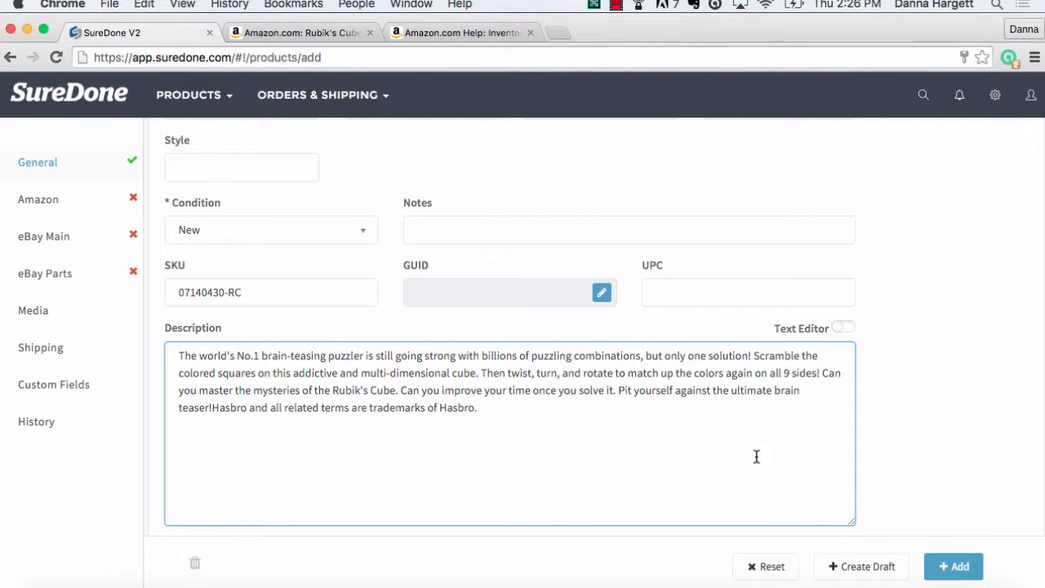
left_click(841, 328)
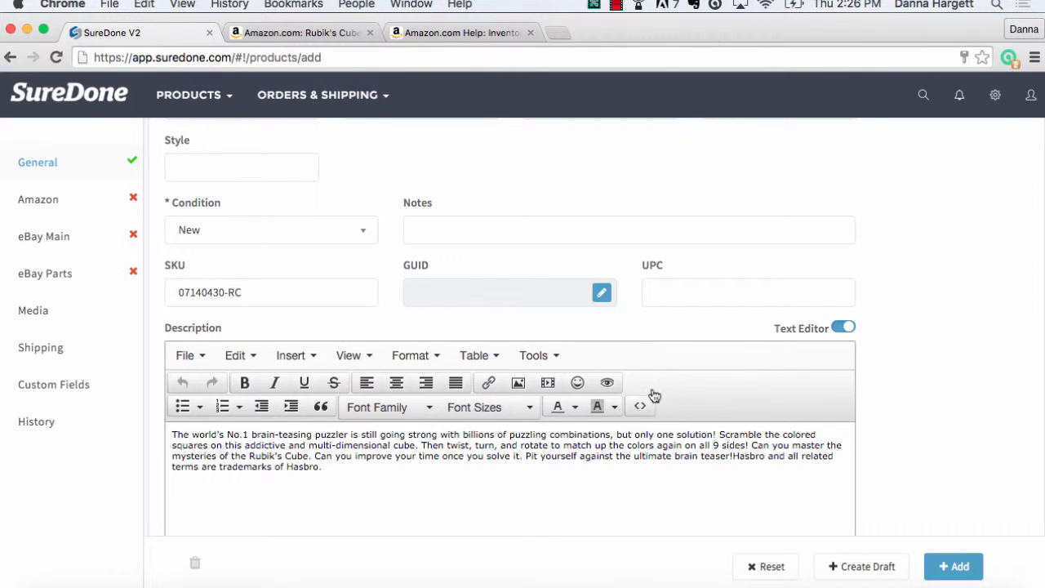
scroll(651, 452, "down", 1)
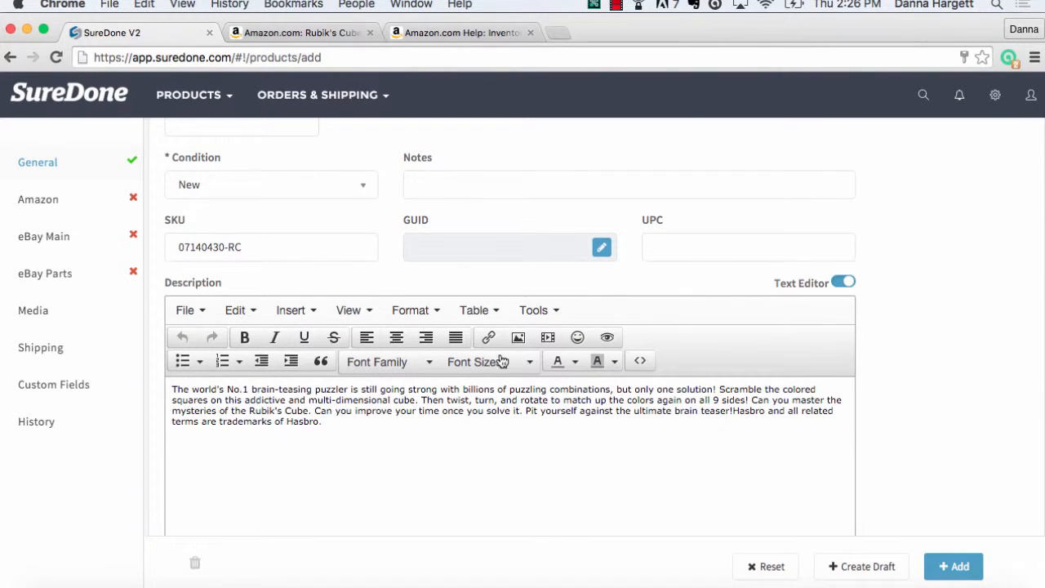
Copy the ASIN B00I19QZX8 from the Amazon page's product details into the Amazon ASIN of the SureDone listing.
left_click(38, 205)
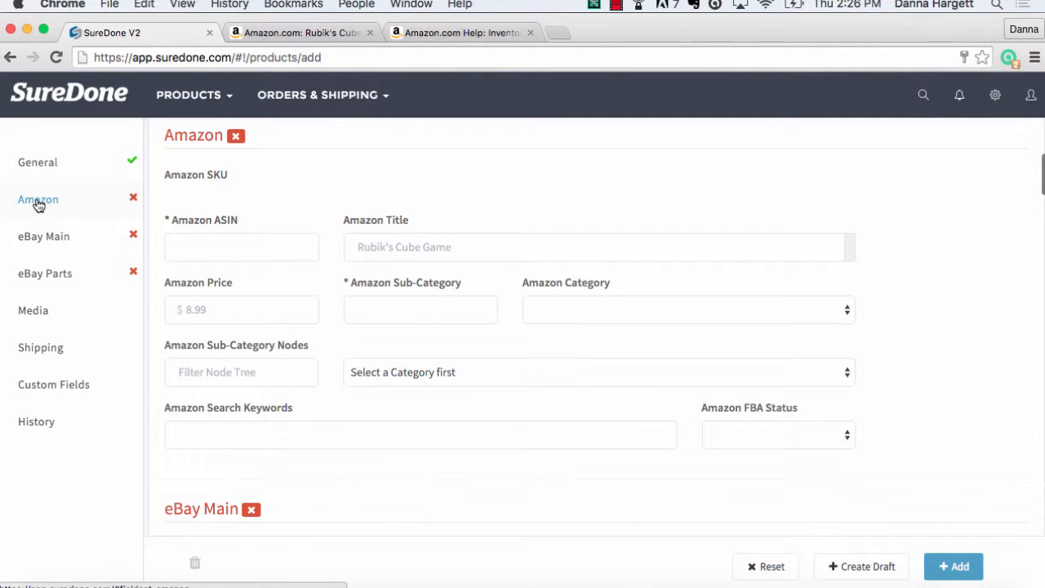
left_click(293, 32)
scroll(248, 405, "down", 5)
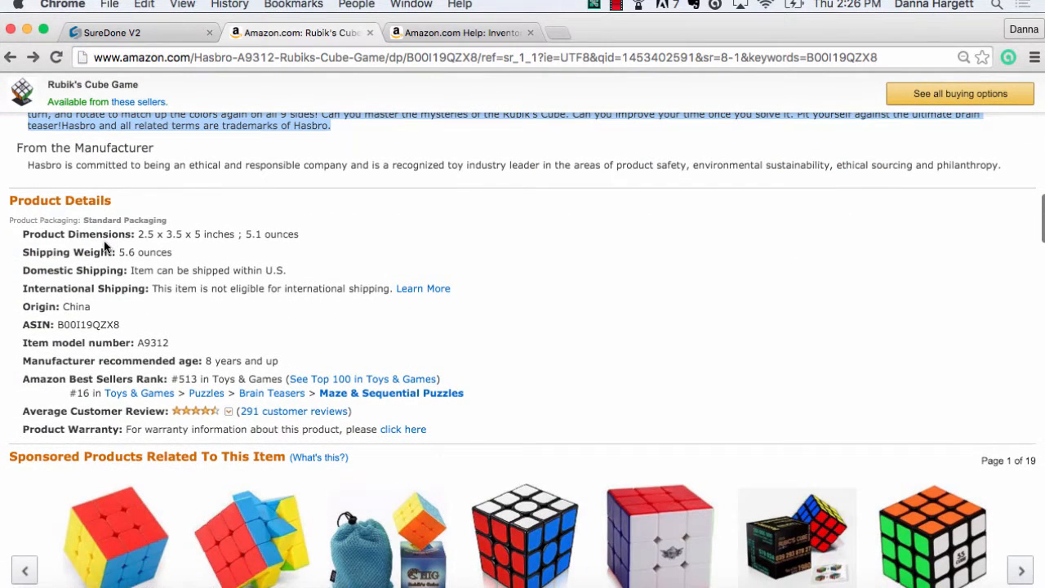
double_click(86, 325)
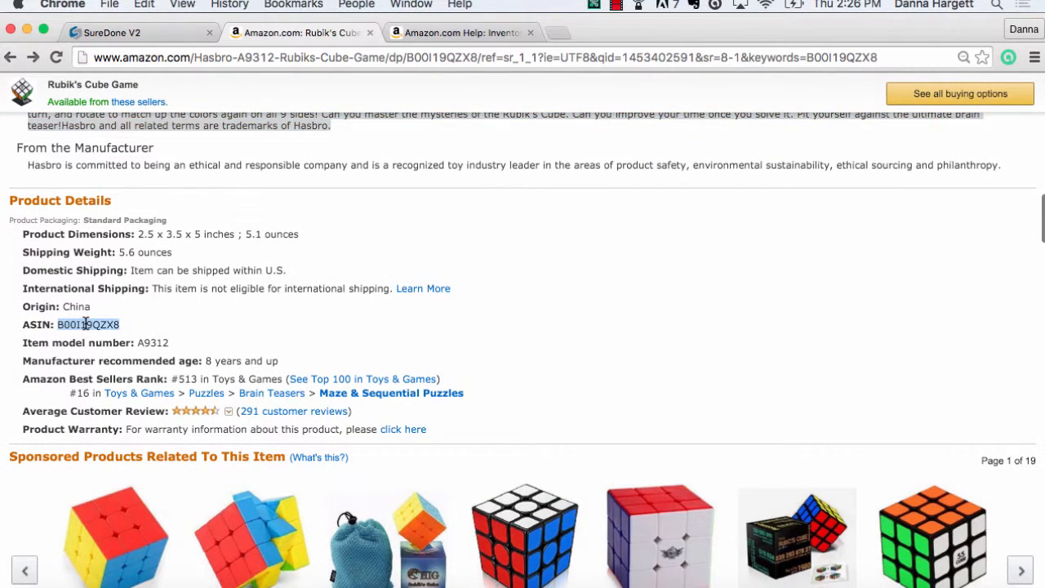
left_click(124, 33)
left_click(245, 249)
key("super+v")
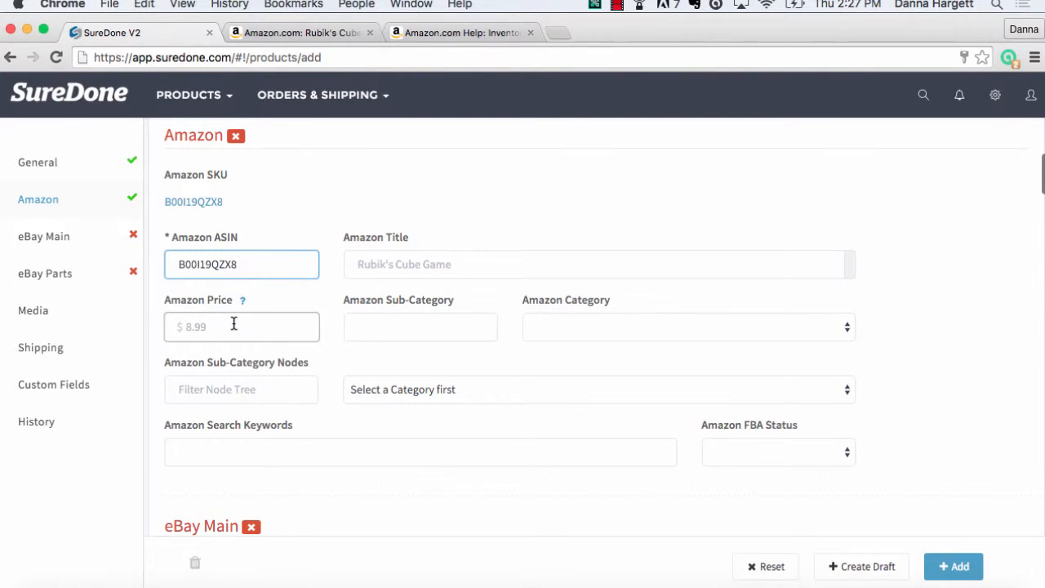
left_click(366, 270)
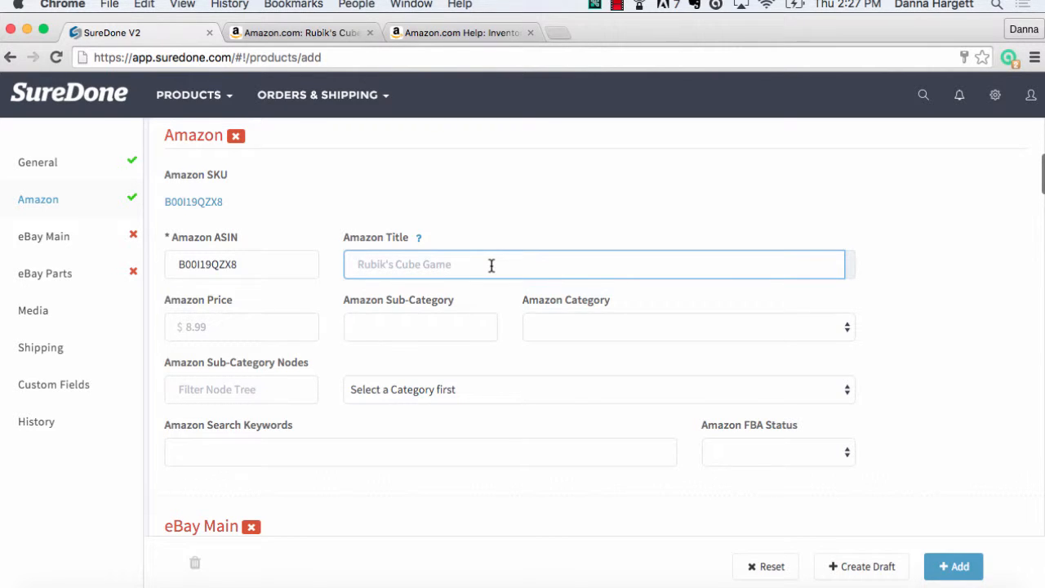
Set the Amazon Search Keywords of the listing to "brain teaser".
scroll(411, 390, "down", 1)
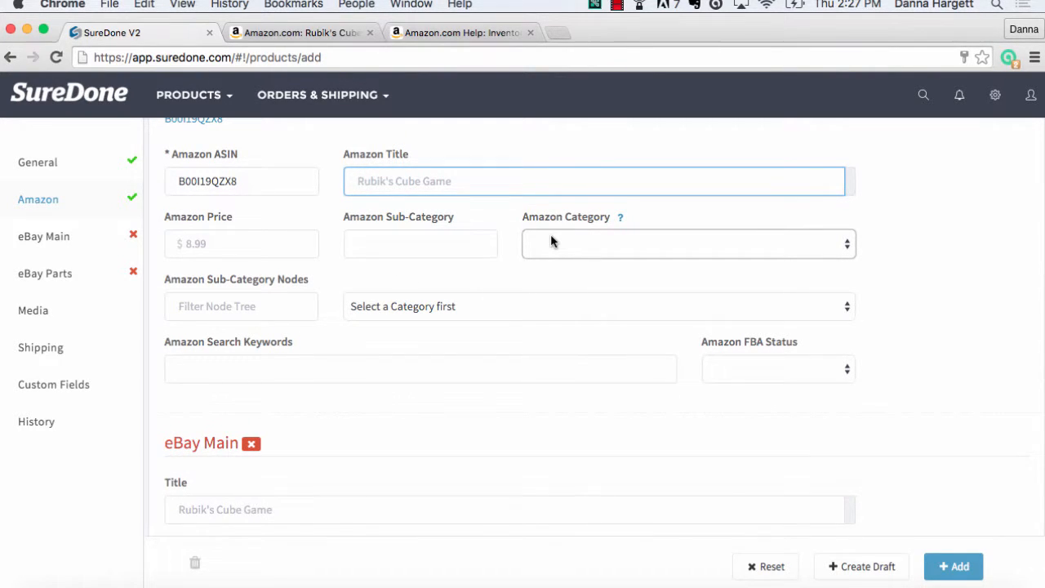
left_click(424, 372)
type("brain teaser")
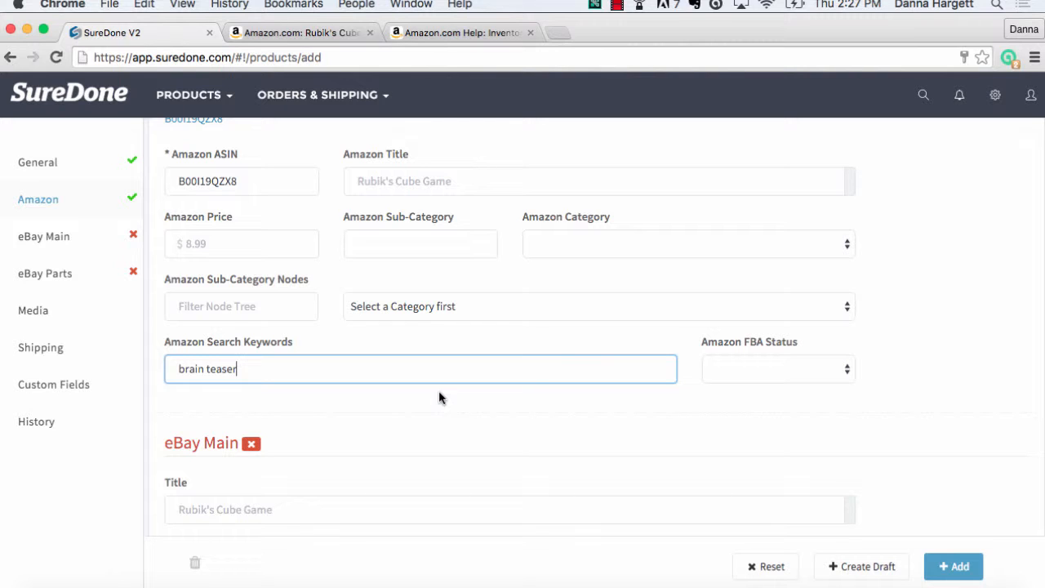
left_click(438, 398)
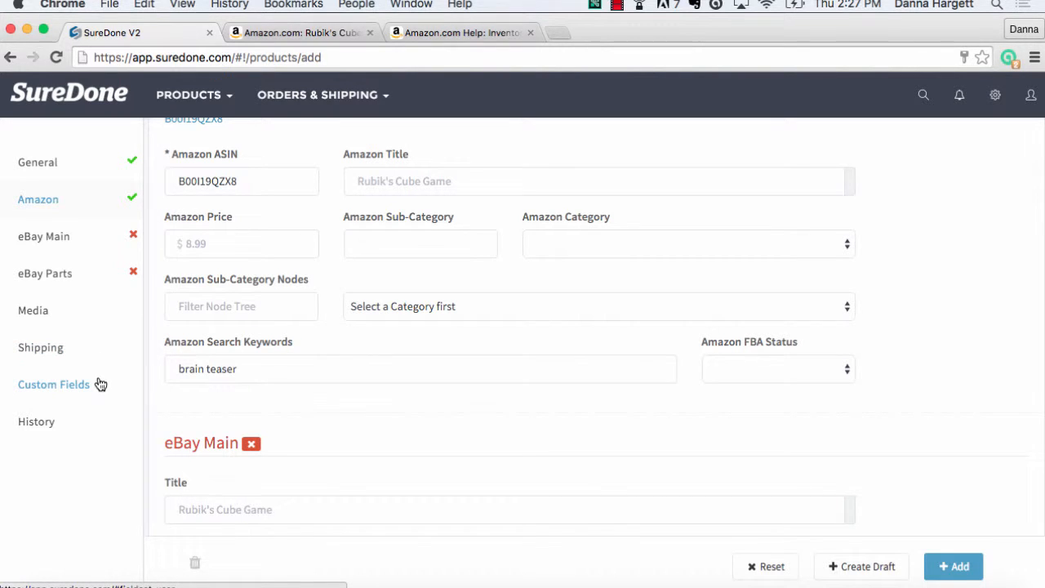
Copy the first bullet point about matching the colors on all 9 sides from the Amazon page into the BulletPoint1 custom field.
left_click(54, 386)
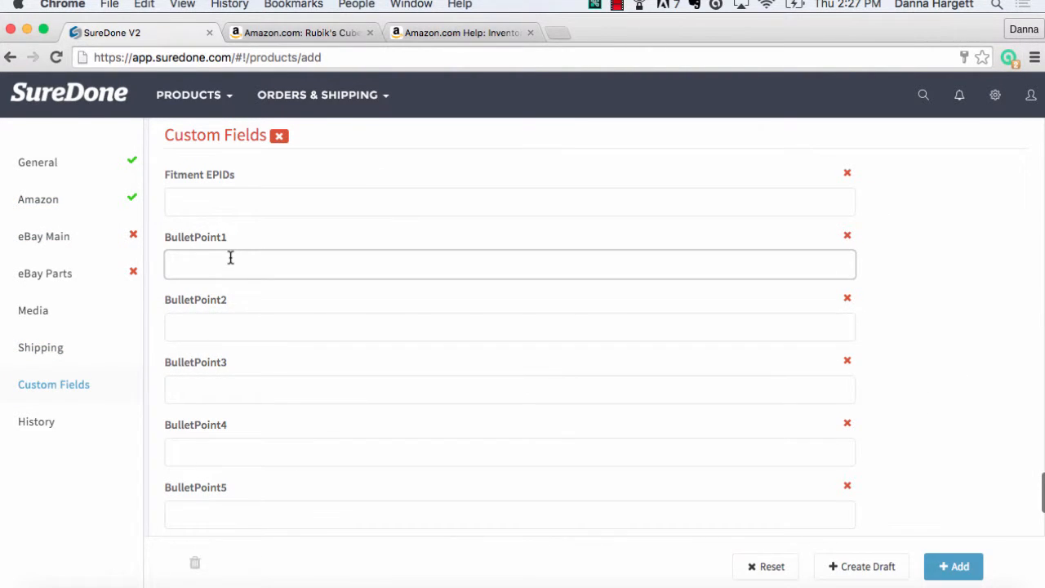
left_click(309, 39)
scroll(350, 178, "up", 15)
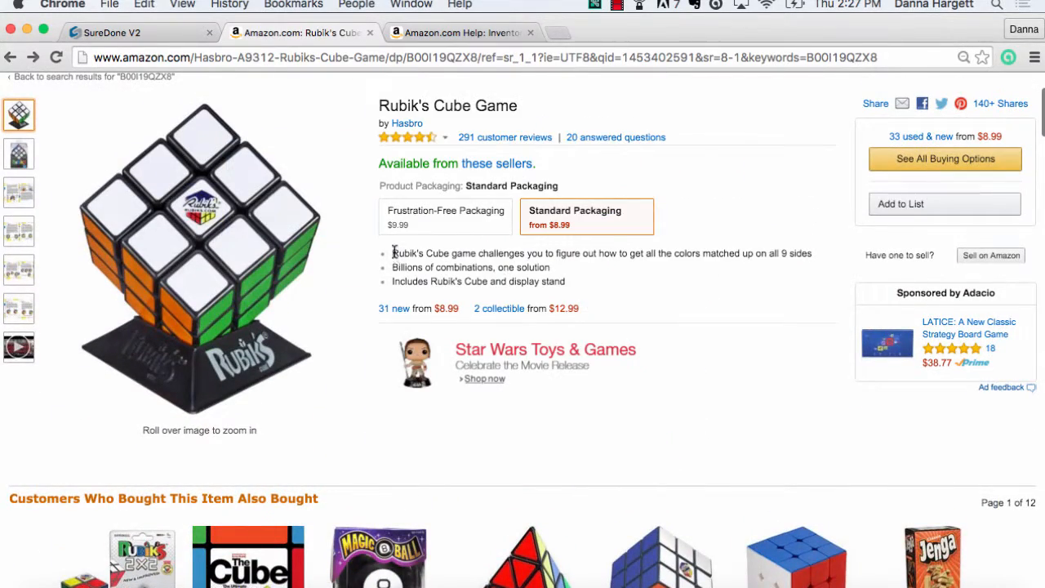
left_click_drag(392, 253, 825, 256)
key("super+c")
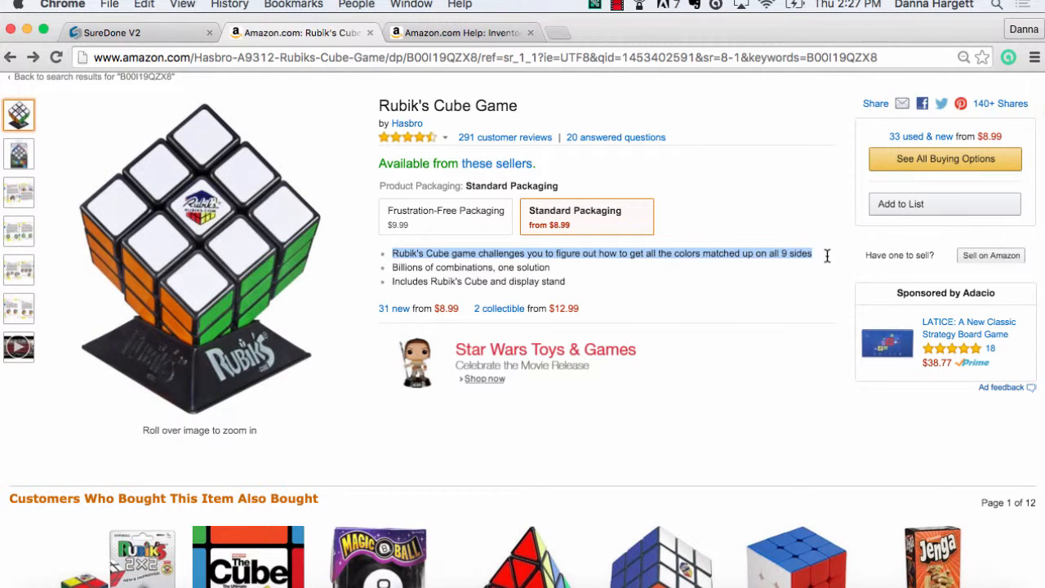
left_click(155, 33)
left_click(217, 267)
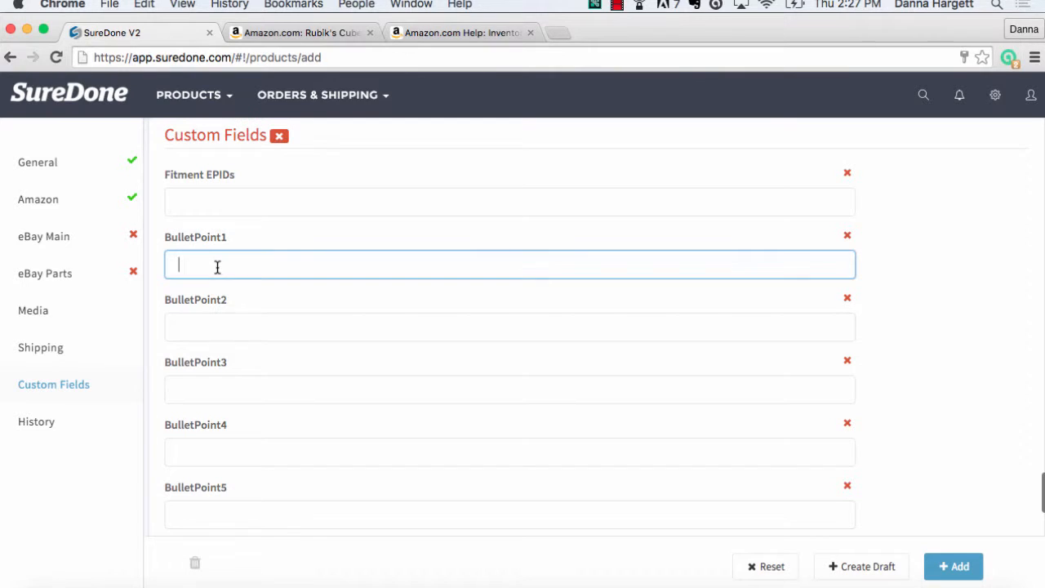
key("super+v")
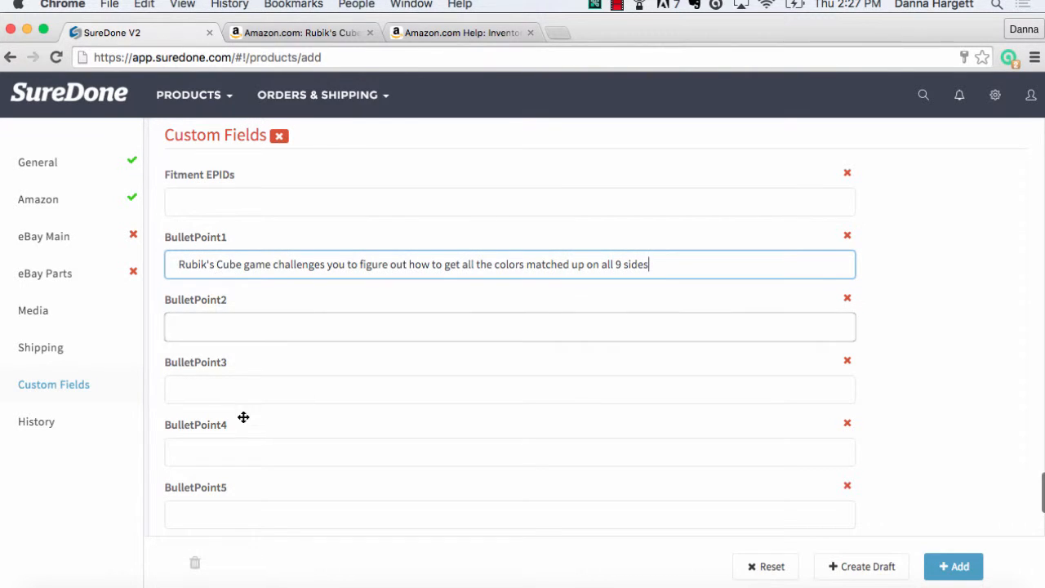
Set the minmgfage custom field, the manufacturer's minimum recommended age, to 8.
scroll(249, 457, "down", 10)
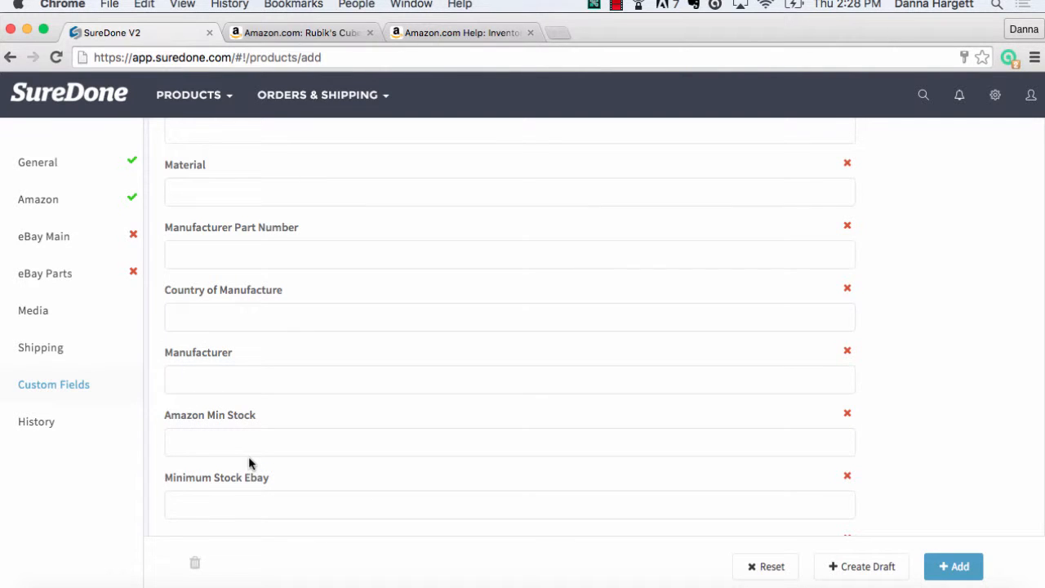
scroll(249, 463, "down", 2)
left_click(234, 368)
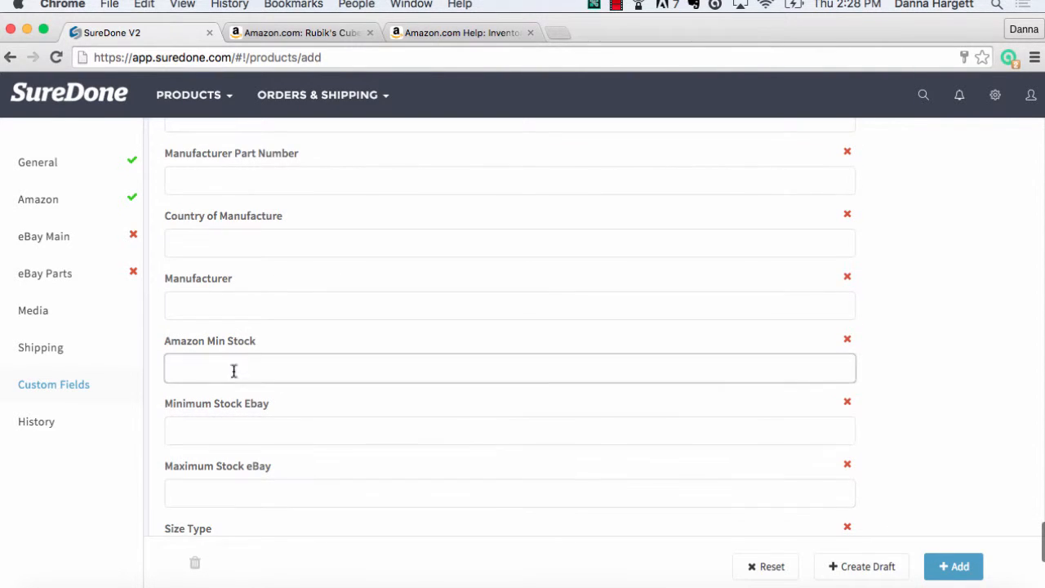
scroll(263, 479, "down", 7)
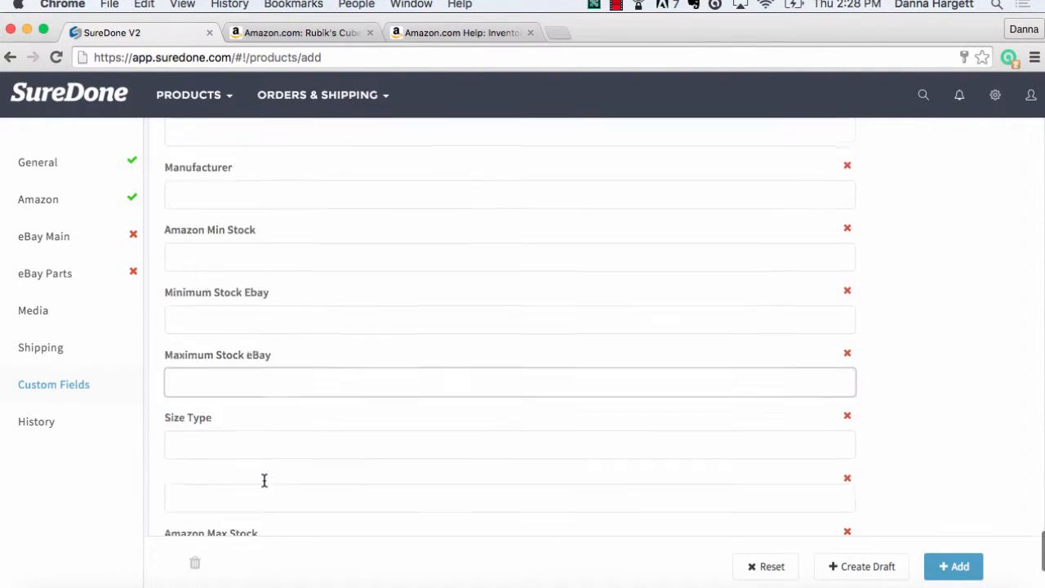
left_click(260, 484)
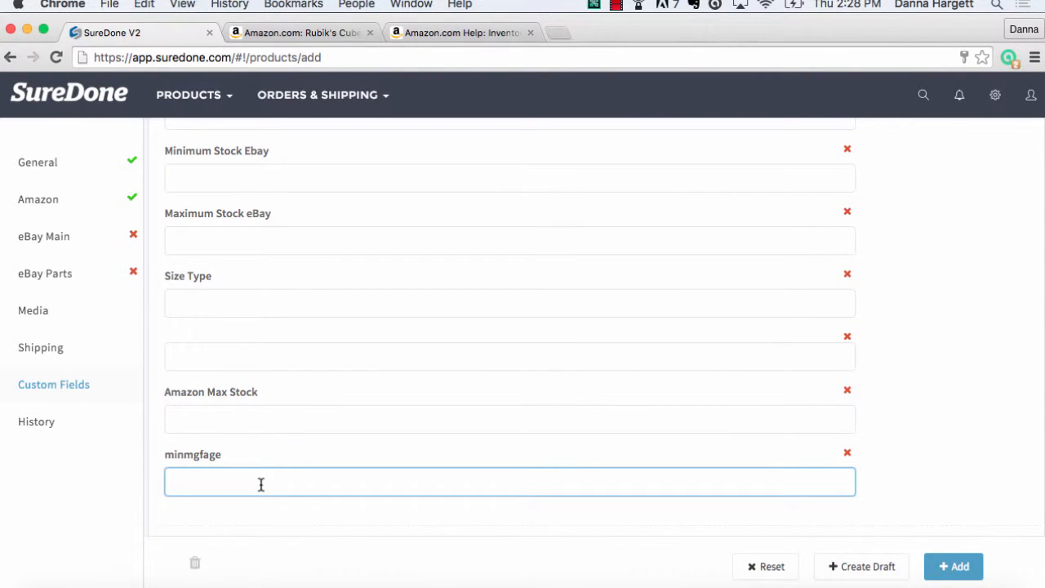
type("8")
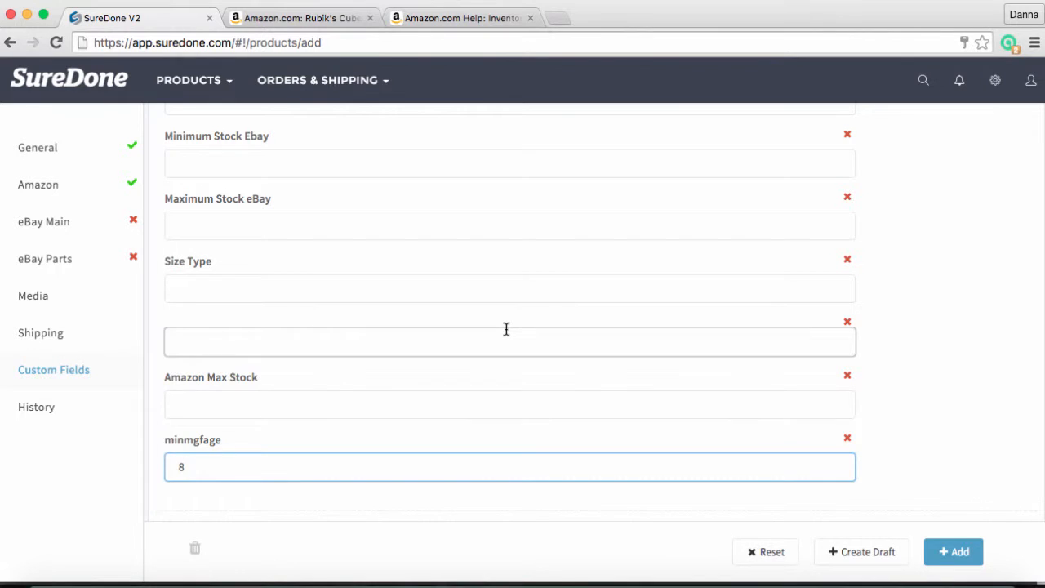
scroll(507, 329, "up", 10)
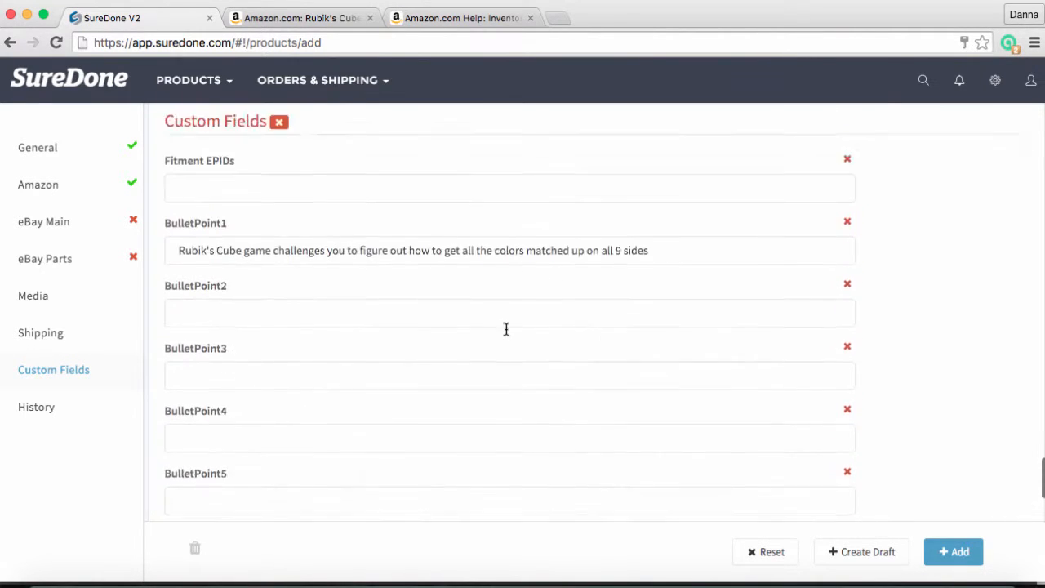
left_click(48, 147)
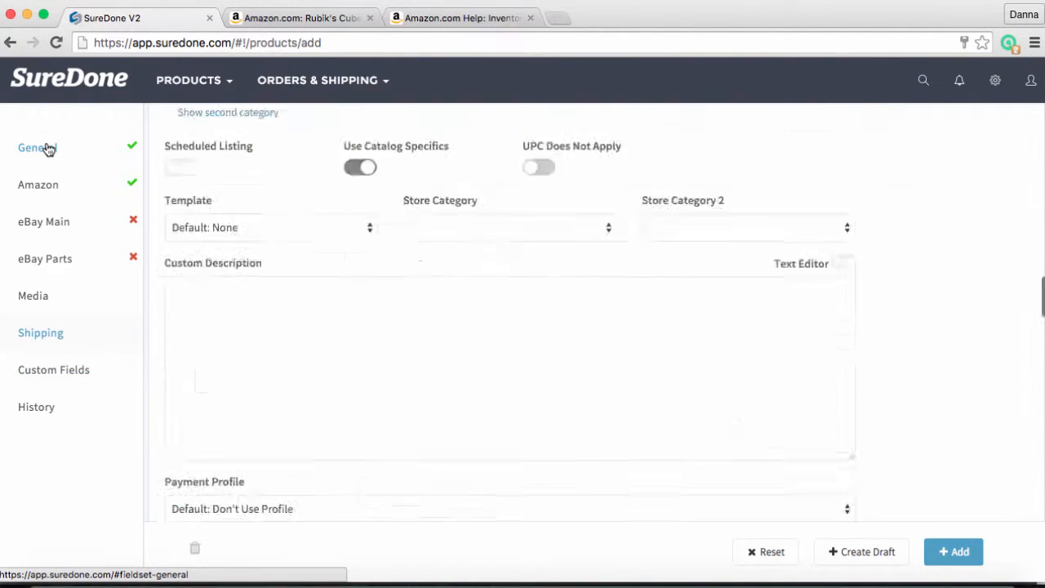
scroll(455, 367, "down", 5)
left_click(691, 315)
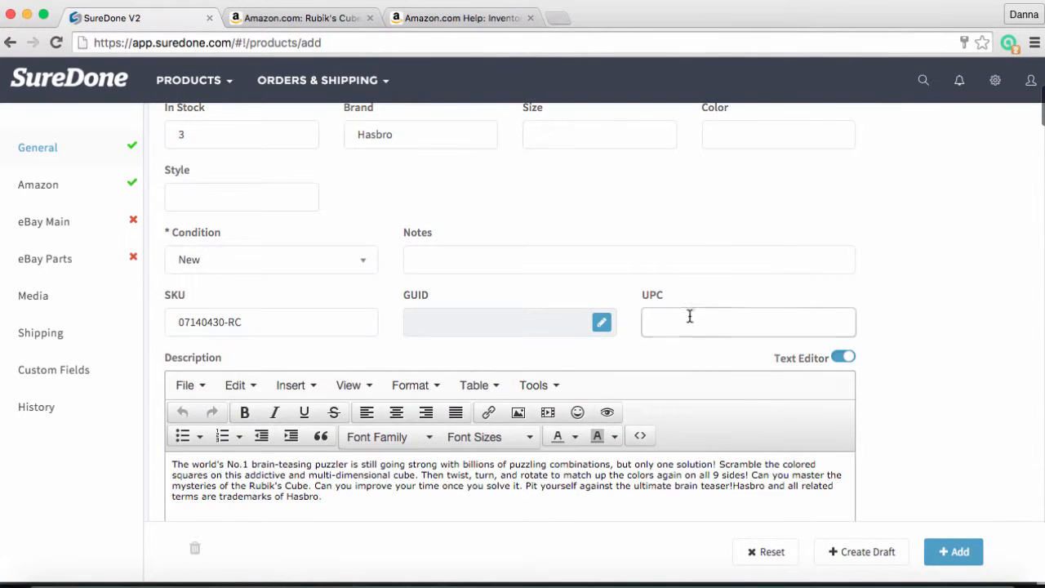
left_click(513, 581)
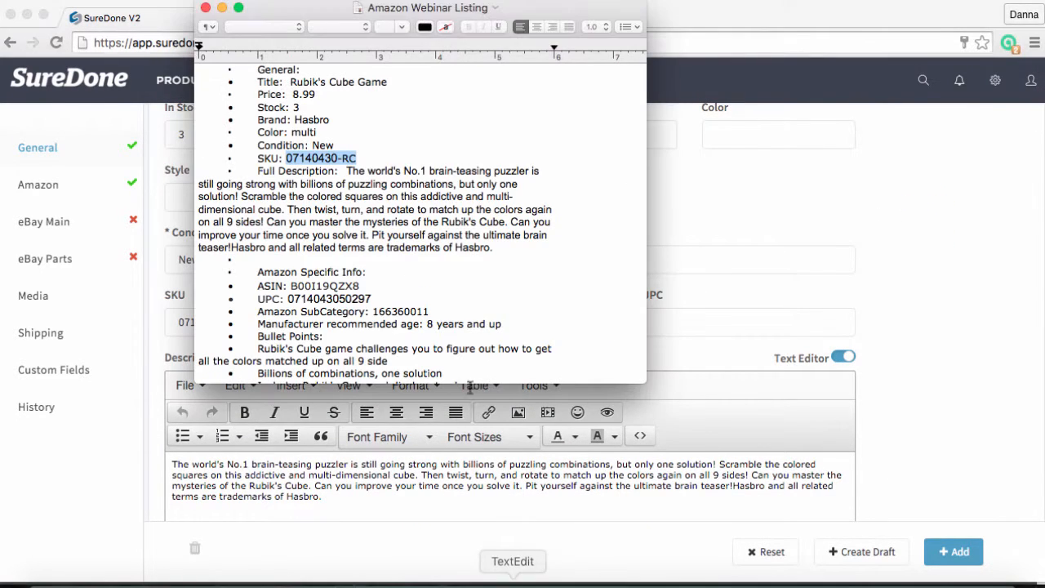
double_click(322, 299)
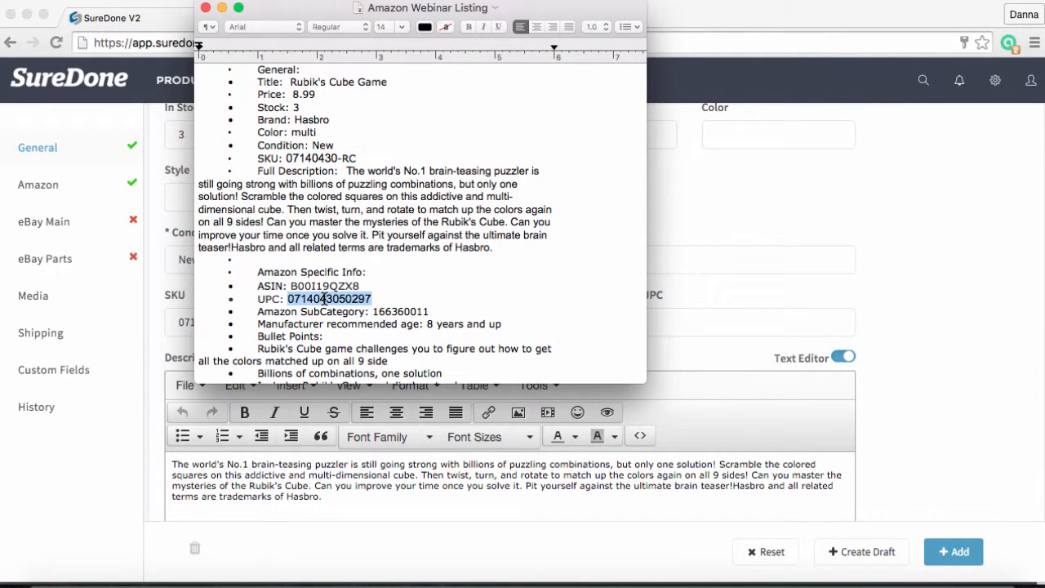
key("super+c")
left_click(748, 249)
left_click(681, 324)
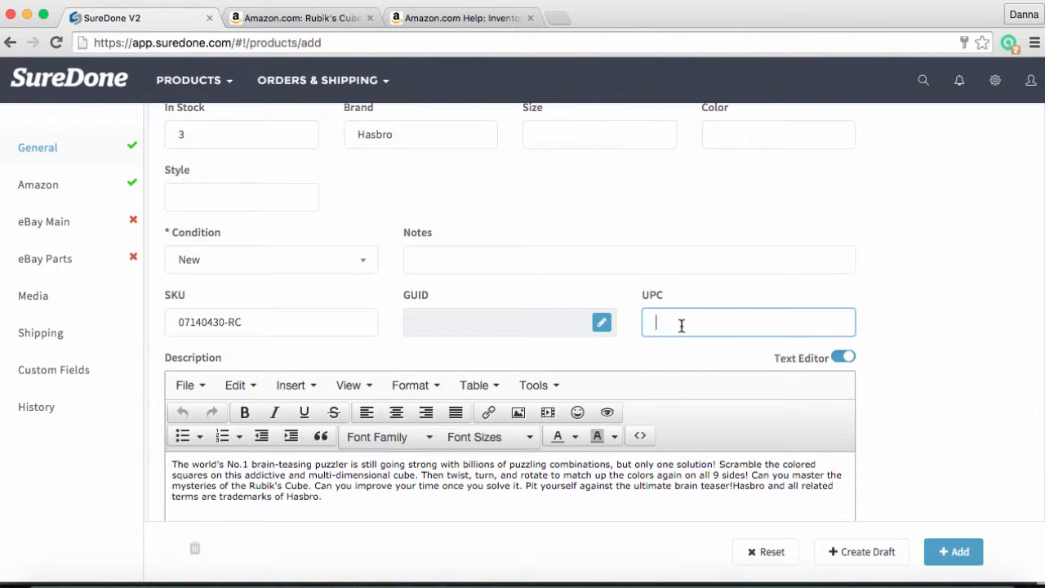
key("super+v")
Clear the Amazon ASIN in the product's Amazon section.
left_click(57, 186)
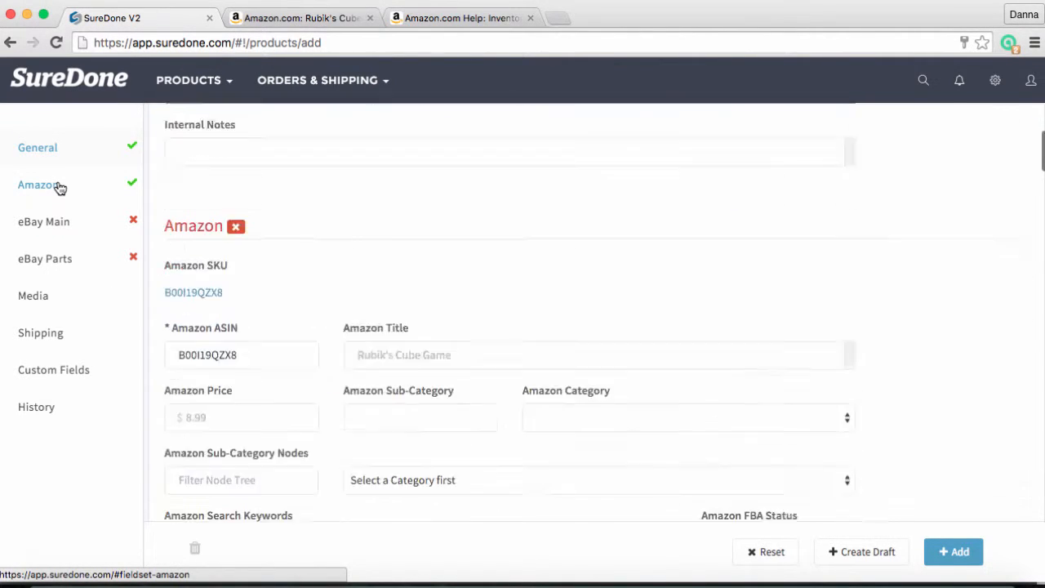
left_click(183, 244)
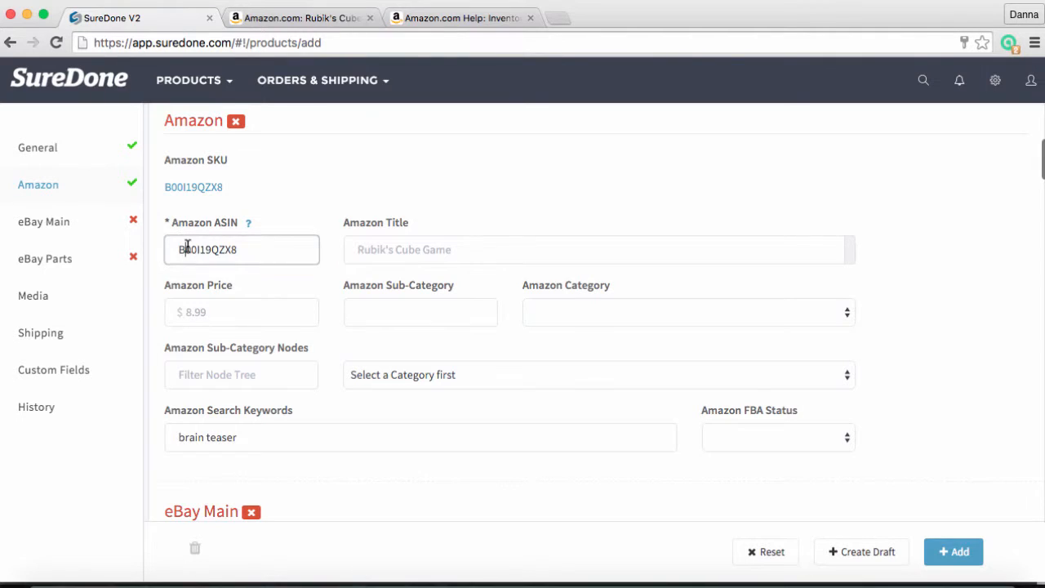
double_click(187, 247)
key("BackSpace")
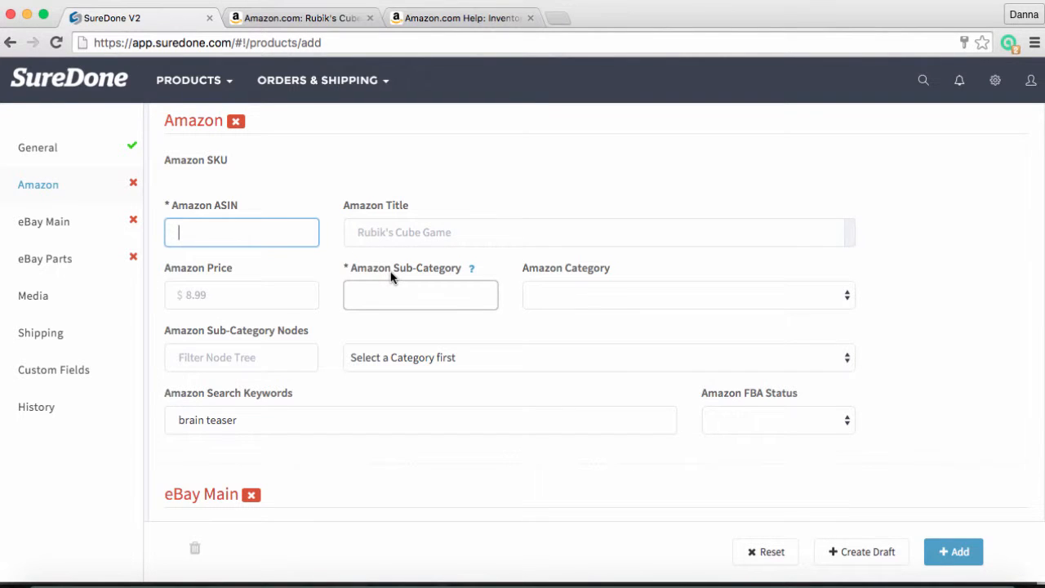
Set the Amazon Category of the listing to Toys & Games.
left_click(593, 298)
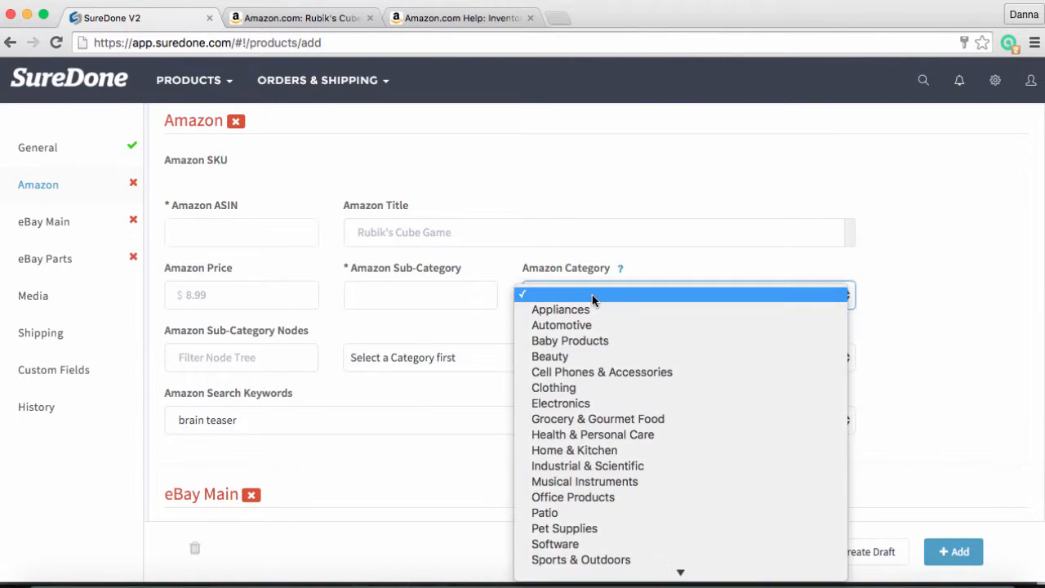
key("t")
key("Down")
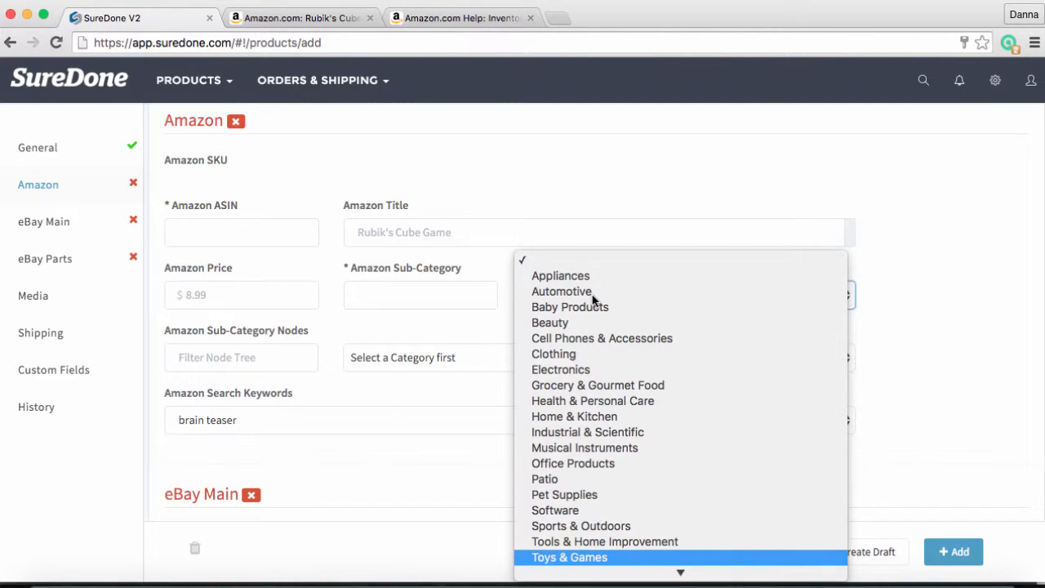
key("Return")
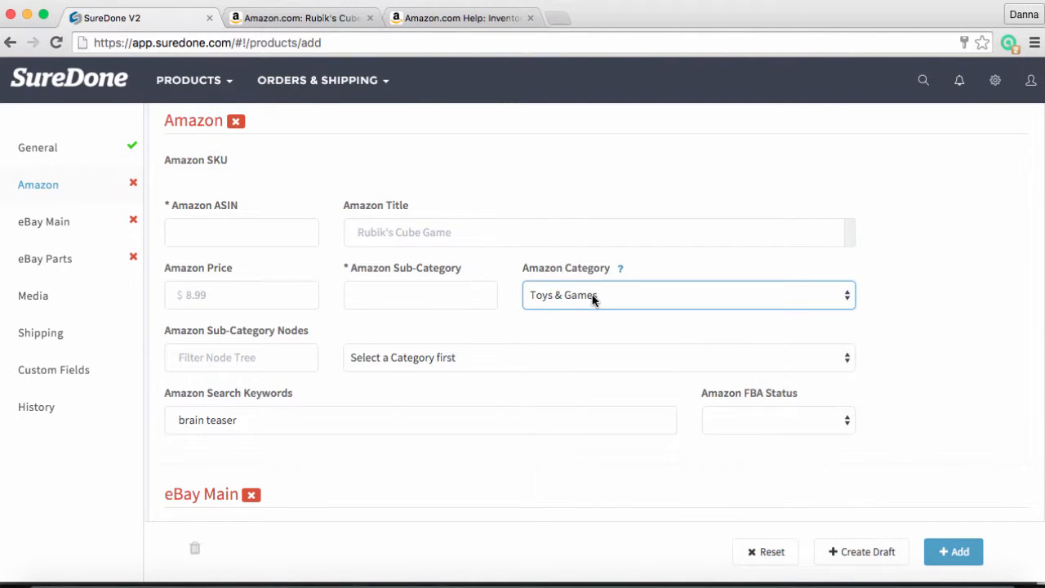
Filter the Amazon sub-category nodes by "brain teaser" and select Toys & Games/Puzzles/Brain Teasers as the sub-category.
left_click(267, 360)
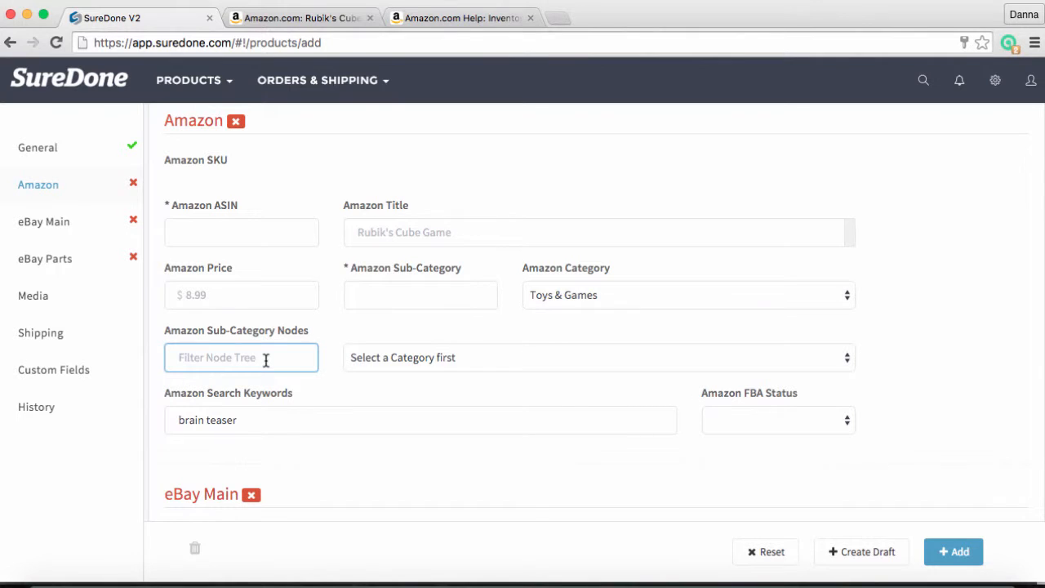
type("brain teaser")
key("Return")
left_click(368, 293)
left_click(388, 357)
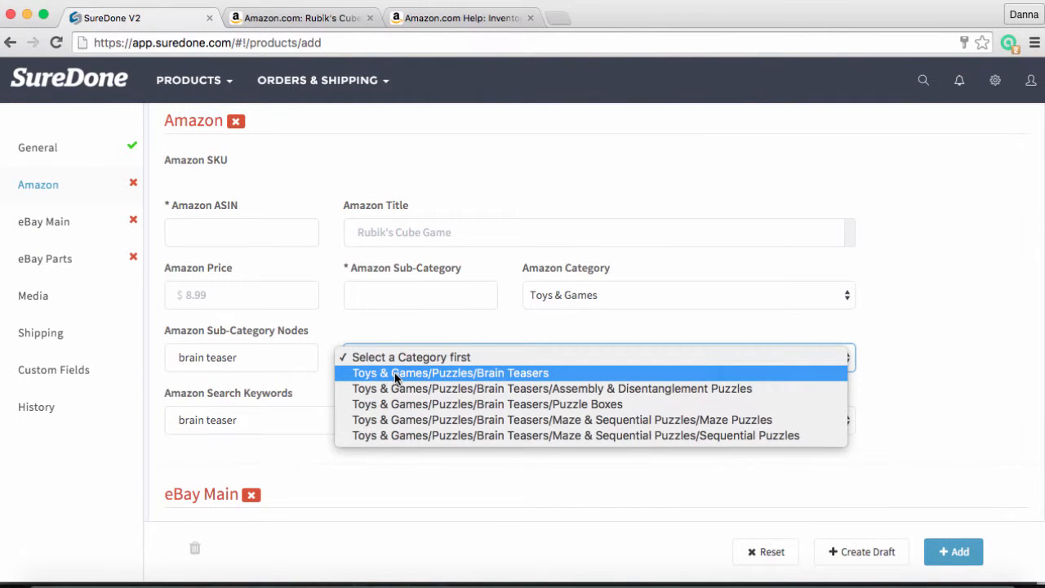
left_click(395, 373)
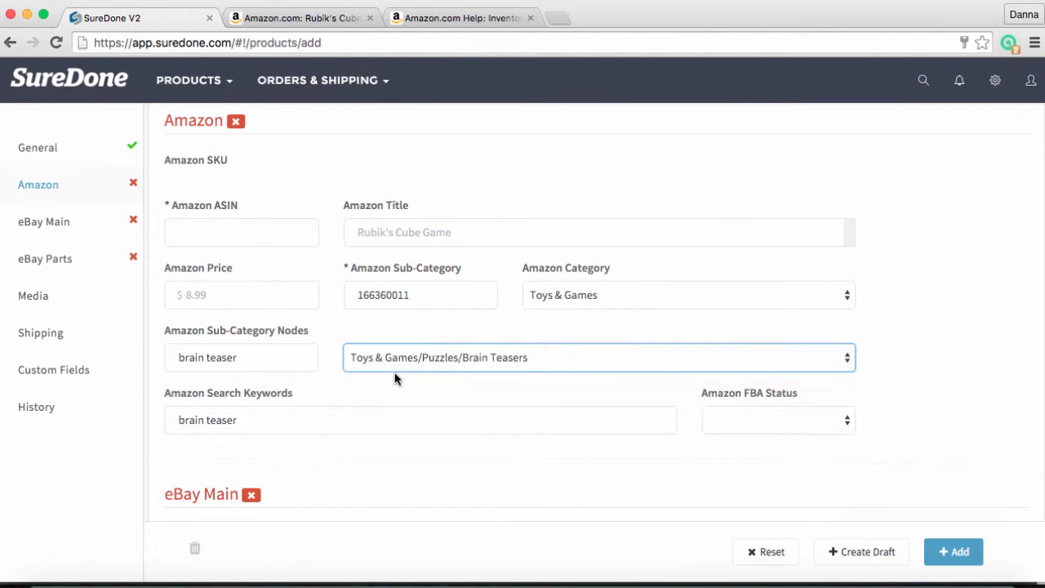
left_click(401, 296)
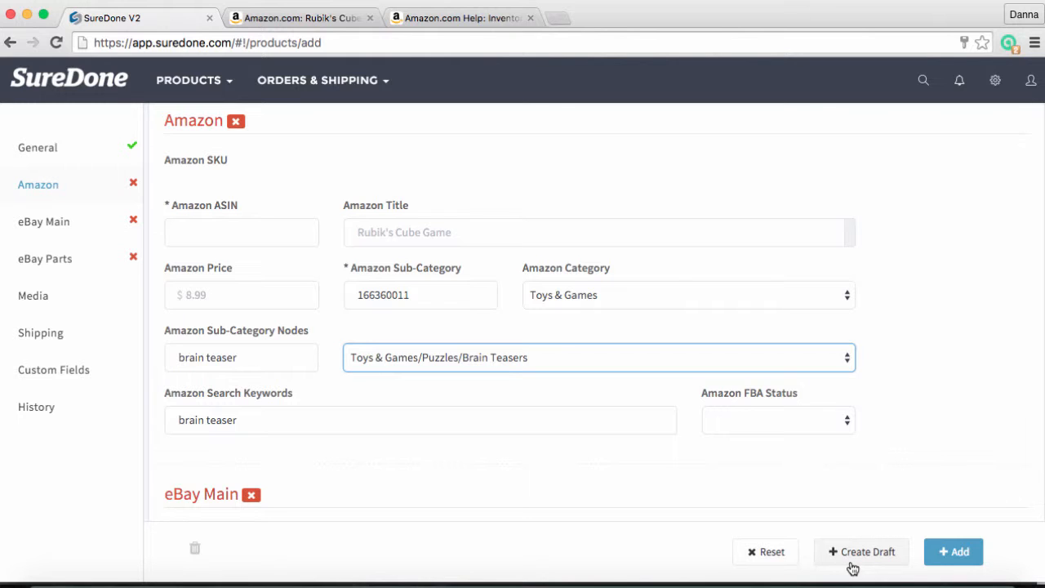
Add the finished Rubik's Cube Game product and review the Error Logs for its notice.
left_click(958, 561)
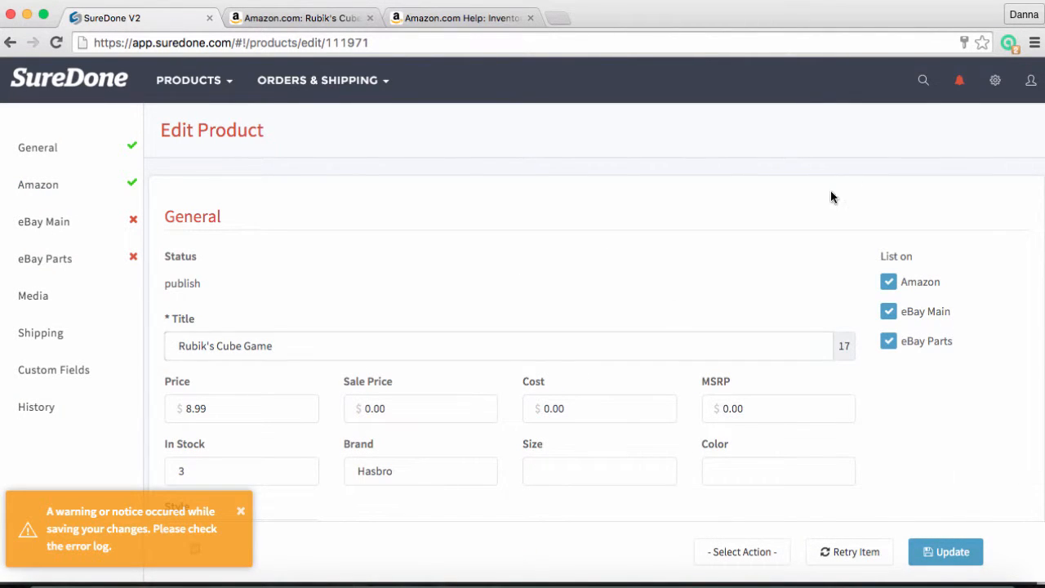
left_click(961, 82)
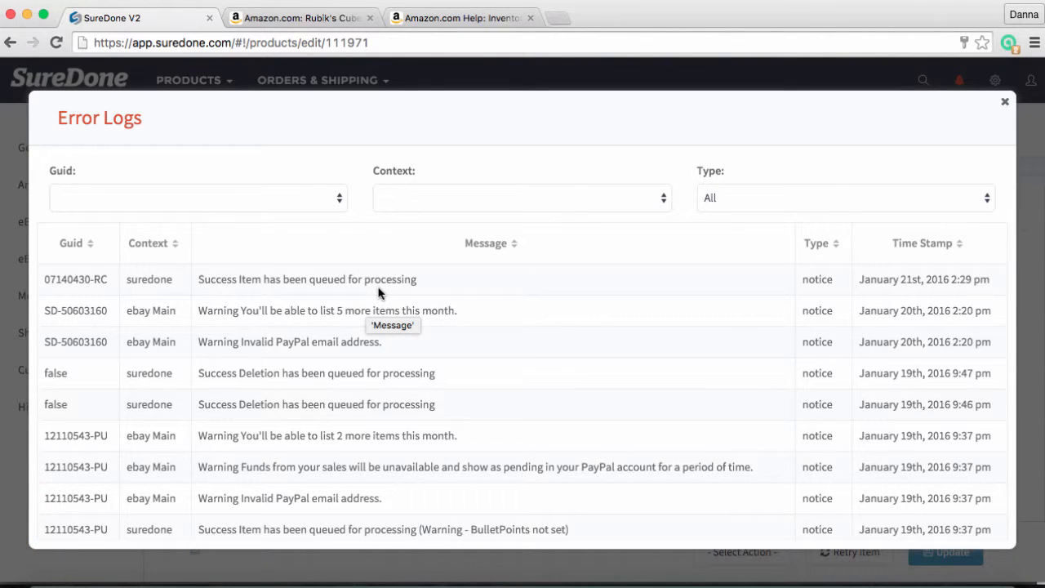
left_click(1007, 104)
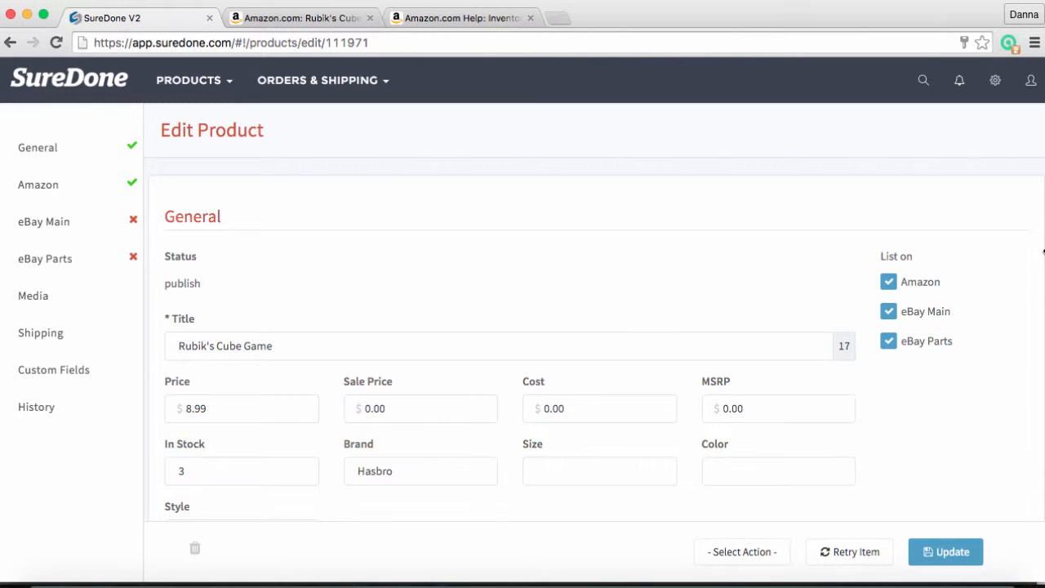
Open the Add Custom User Field form in the Advanced settings.
left_click(997, 87)
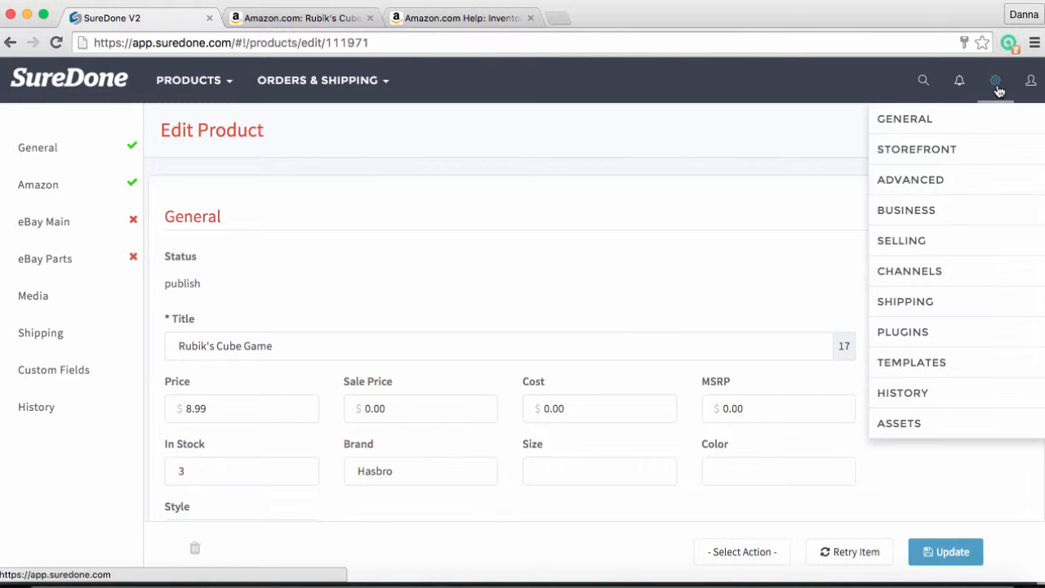
left_click(944, 181)
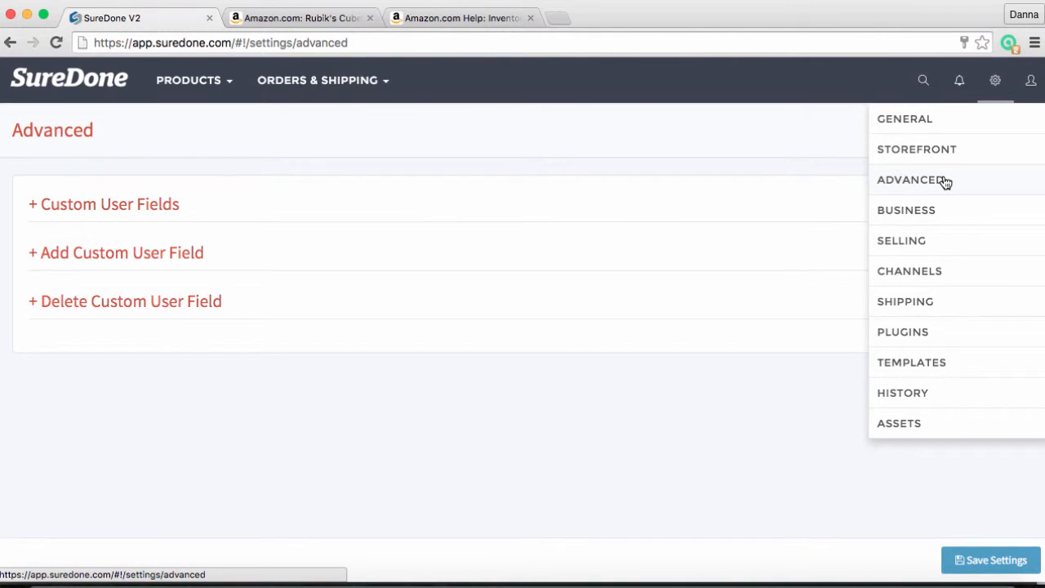
left_click(181, 254)
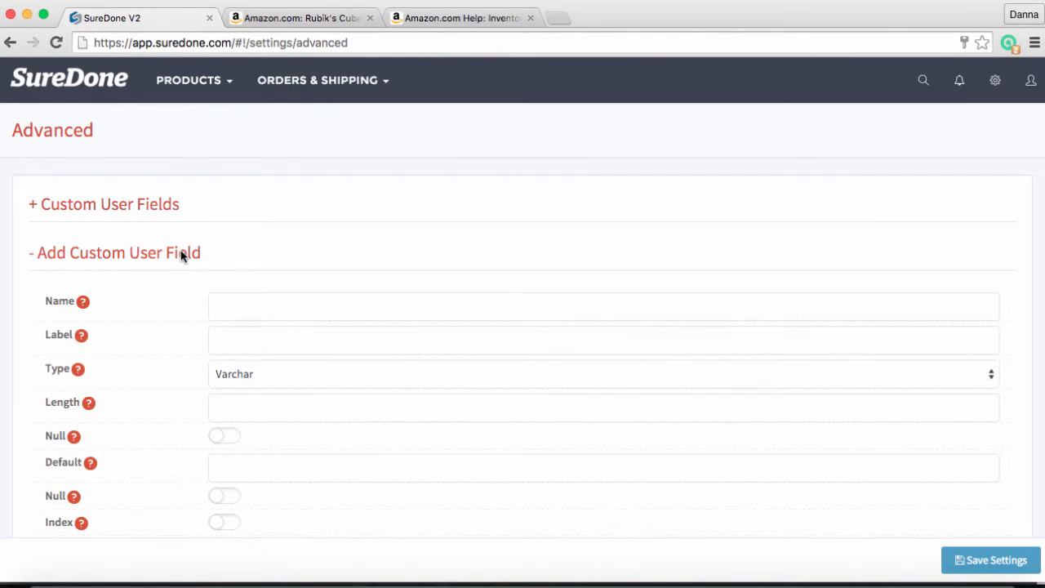
Add a custom user field named reqparameter with the Displayed option switched off, and save the settings.
left_click(245, 302)
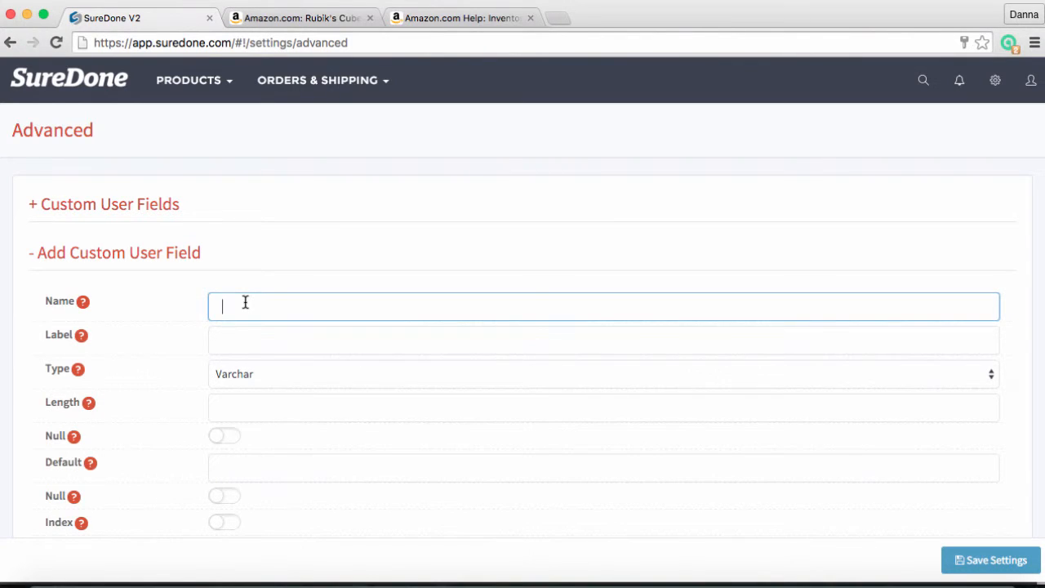
type("reqparameter")
scroll(318, 382, "down", 3)
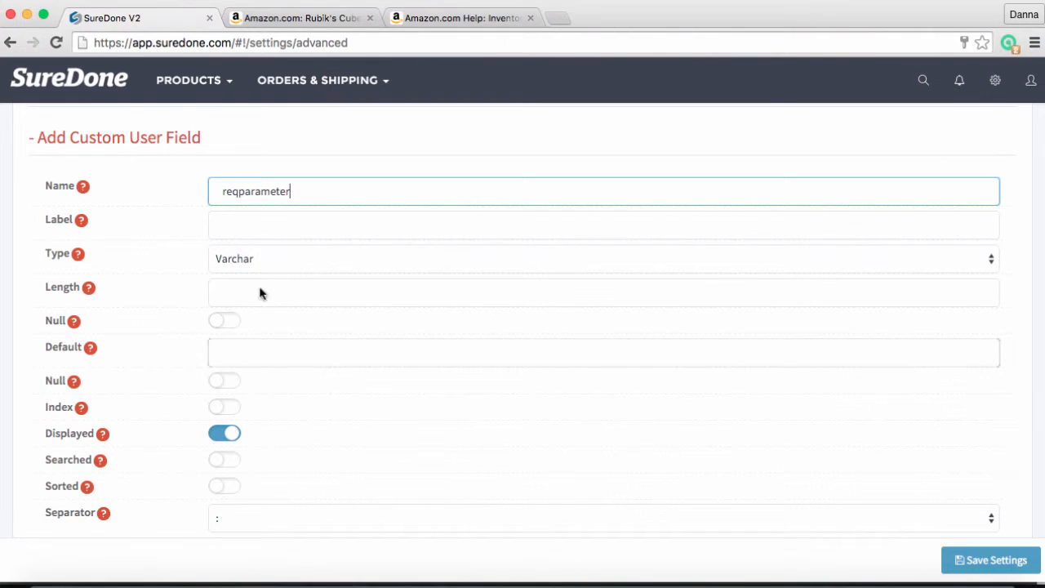
left_click(228, 436)
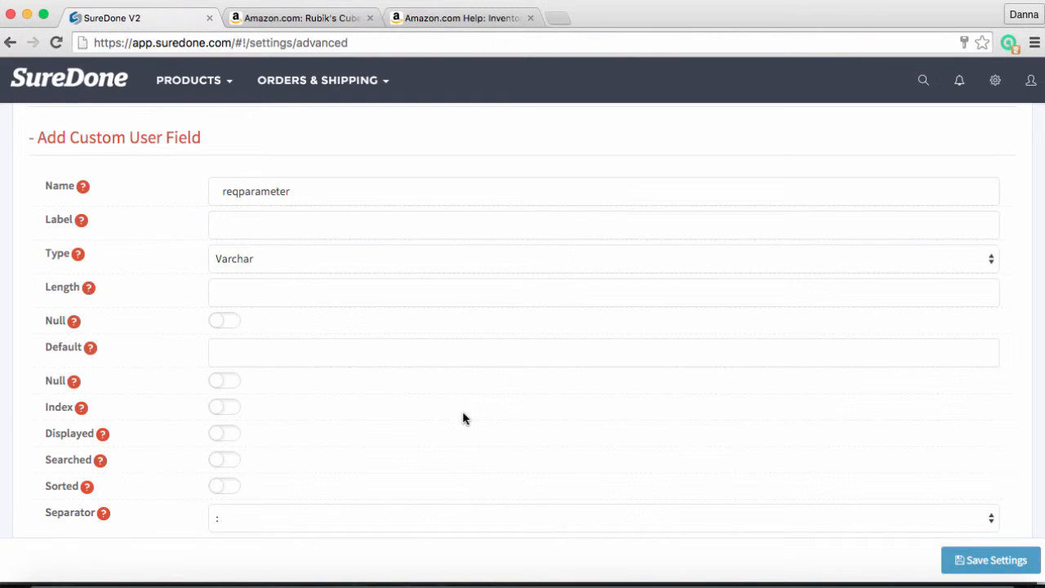
left_click(973, 559)
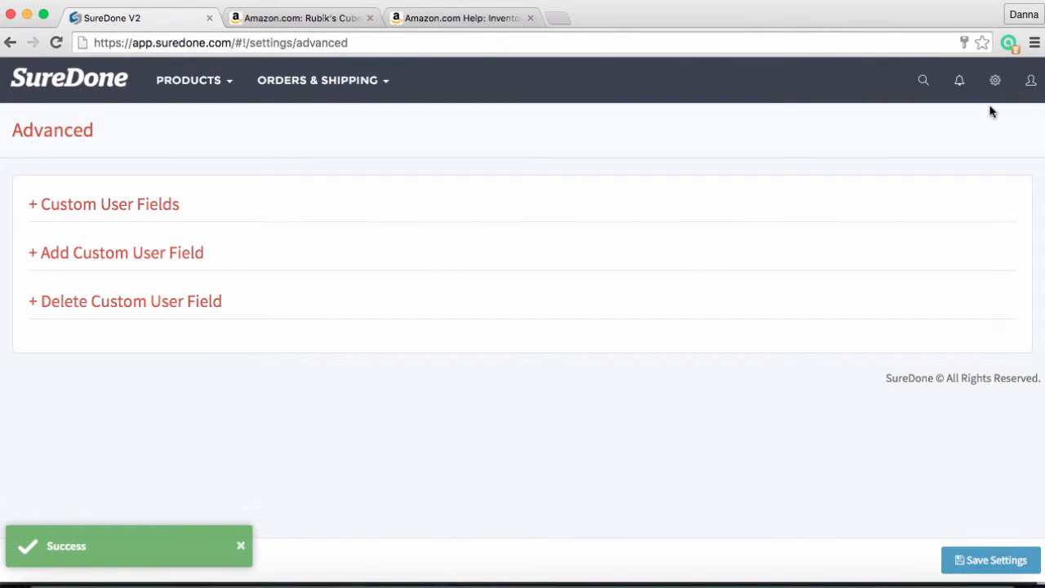
Map RegisteredParameter to the reqparameter field in the Universal Product Fields of the Amazon Main XML Mapping, and save the channel settings.
left_click(995, 80)
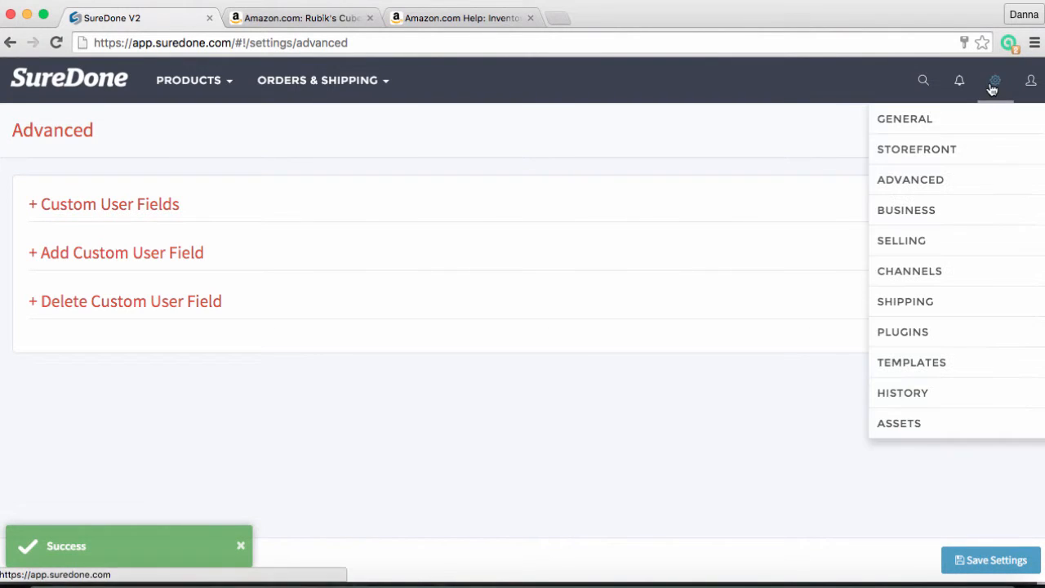
left_click(953, 277)
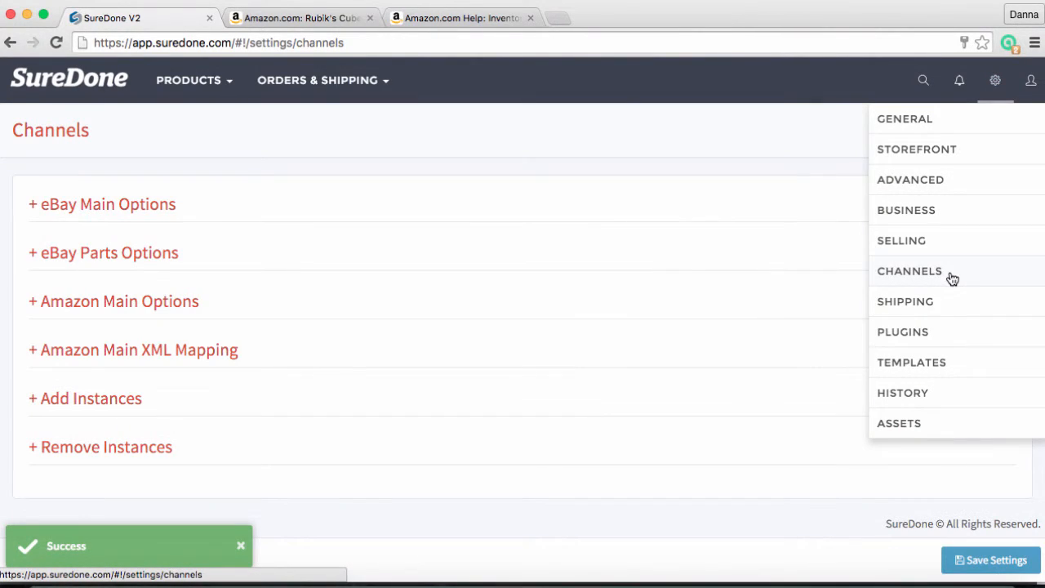
left_click(151, 350)
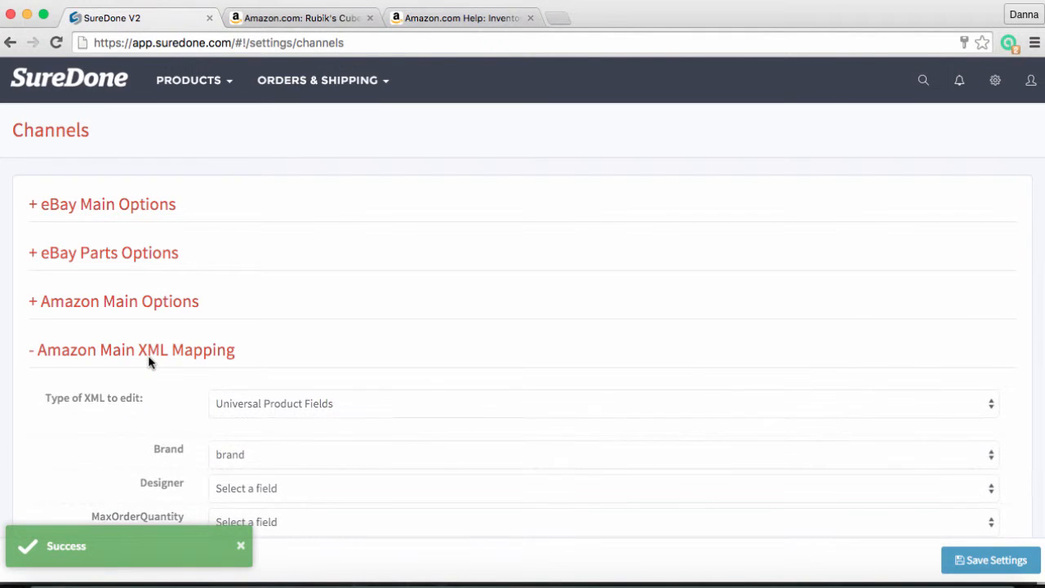
scroll(148, 356, "down", 5)
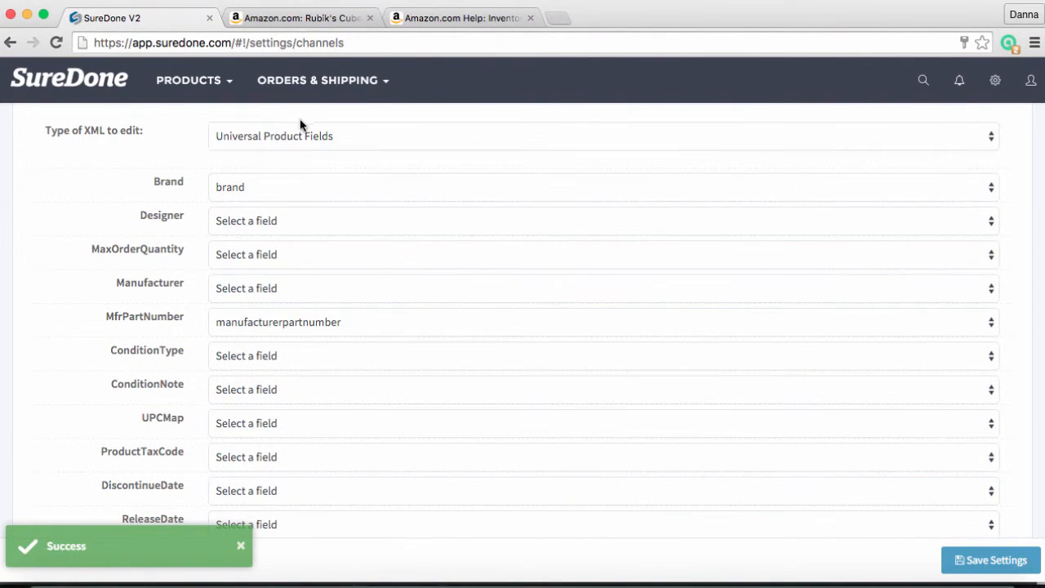
scroll(296, 192, "down", 20)
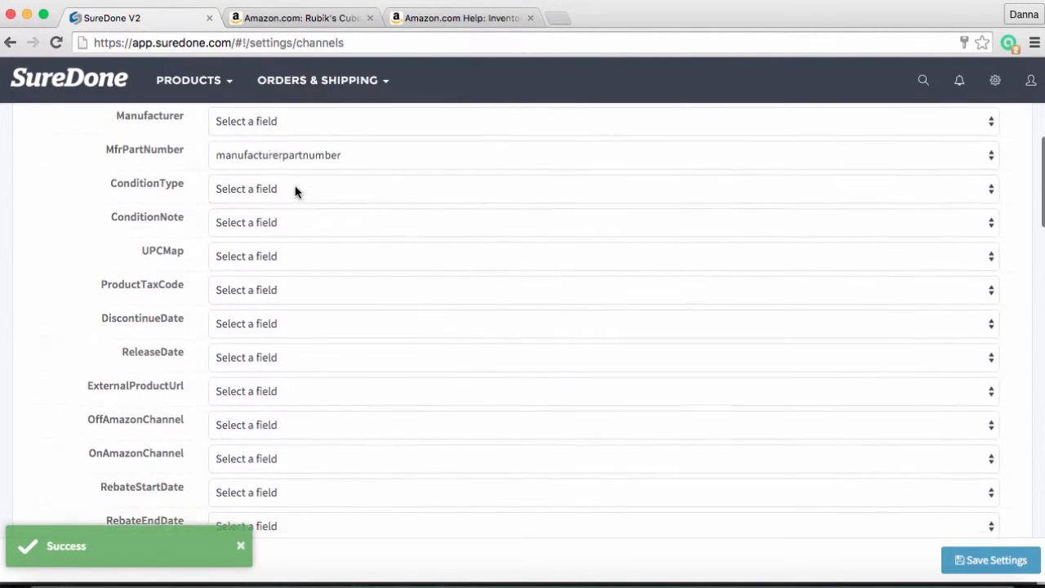
scroll(296, 192, "down", 15)
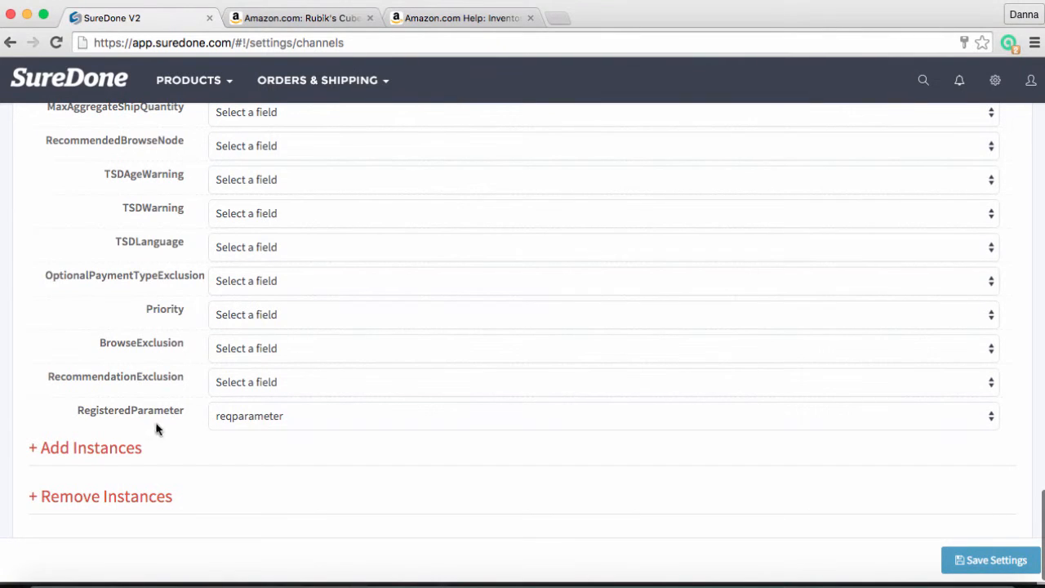
left_click(263, 418)
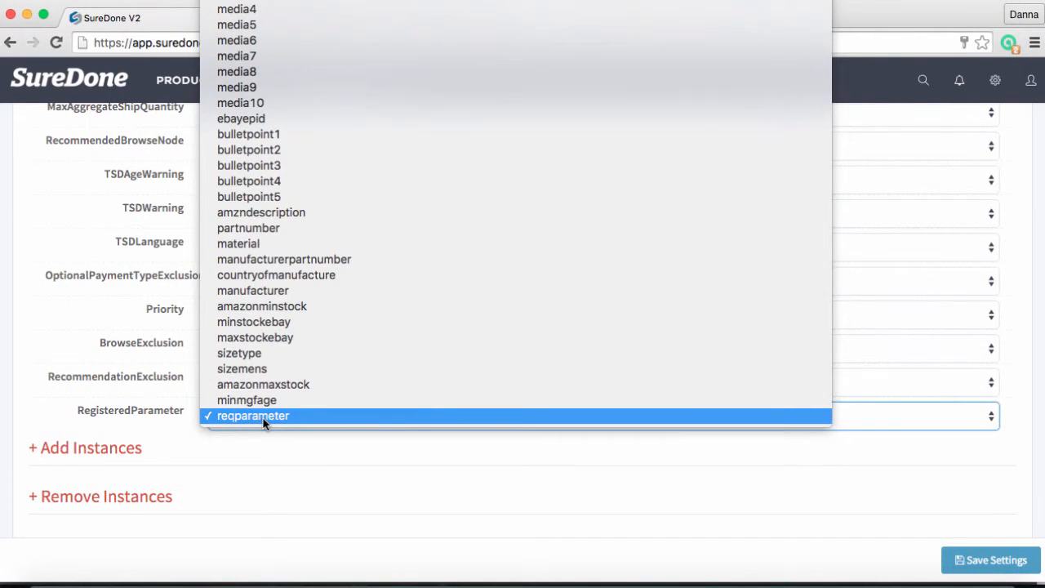
left_click(263, 419)
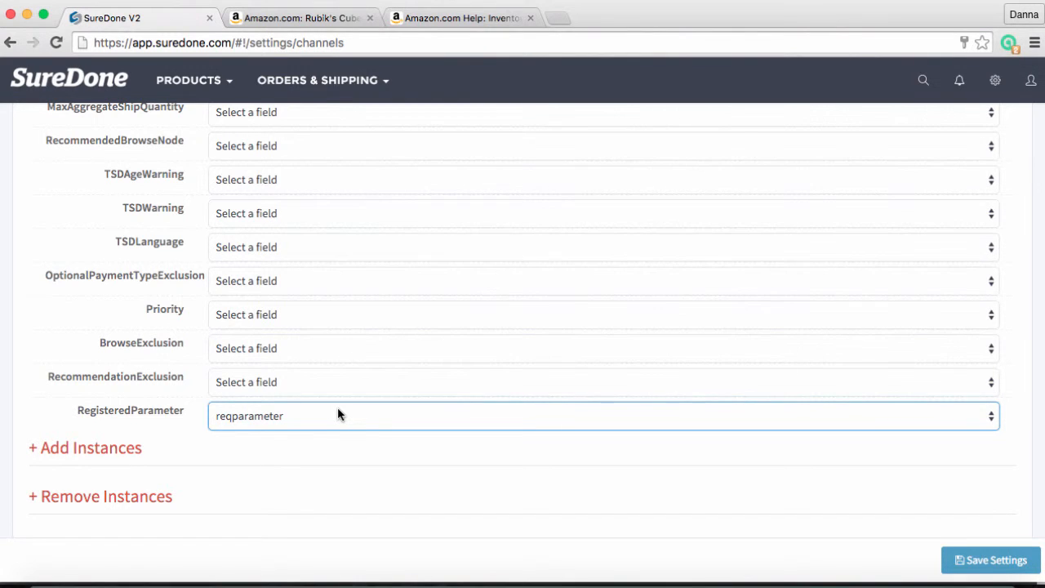
left_click(986, 560)
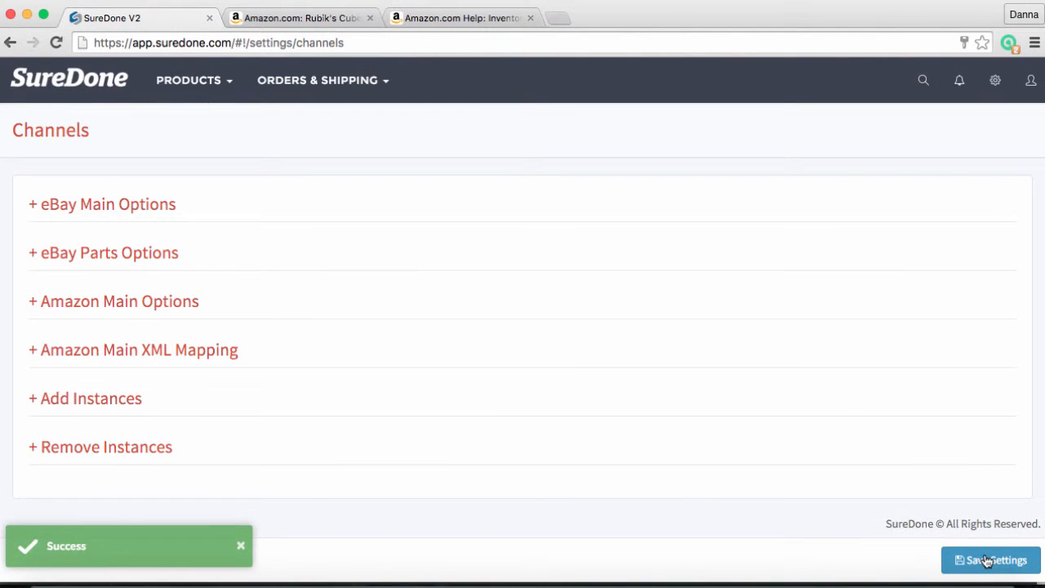
Open the Rubik's Cube Game product for editing and clear its UPC.
left_click(187, 81)
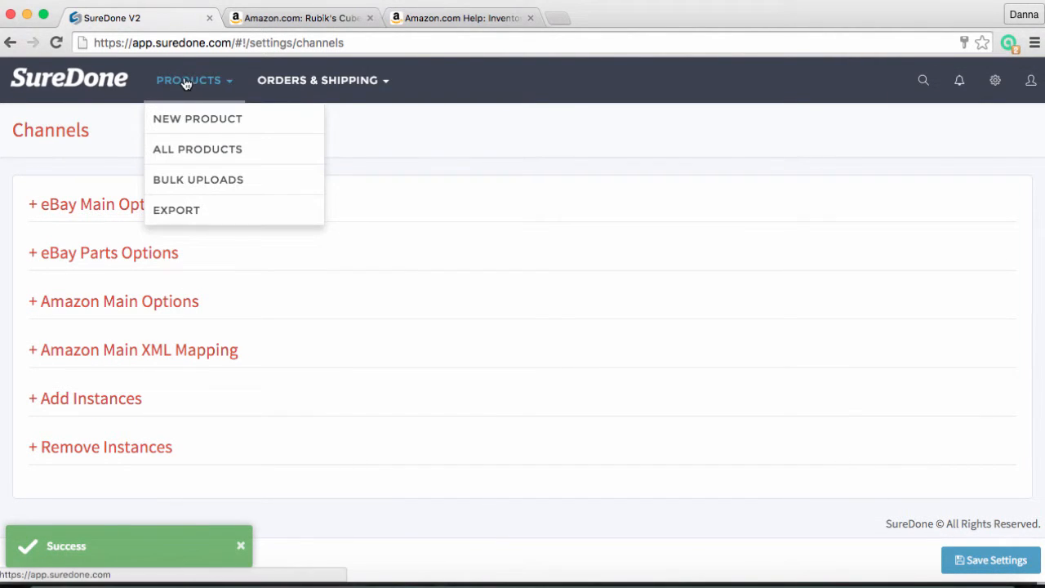
left_click(197, 150)
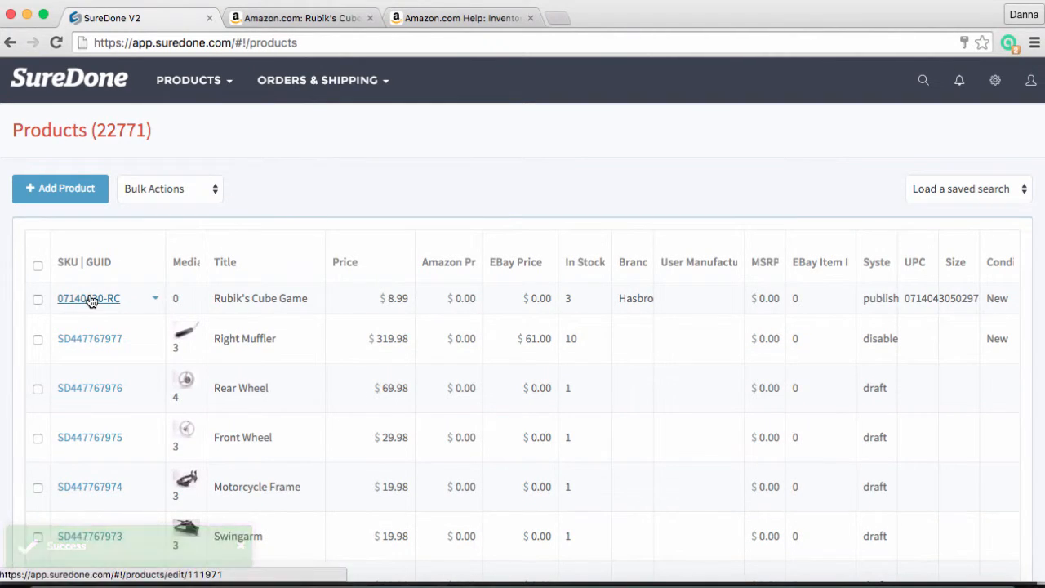
left_click(91, 300)
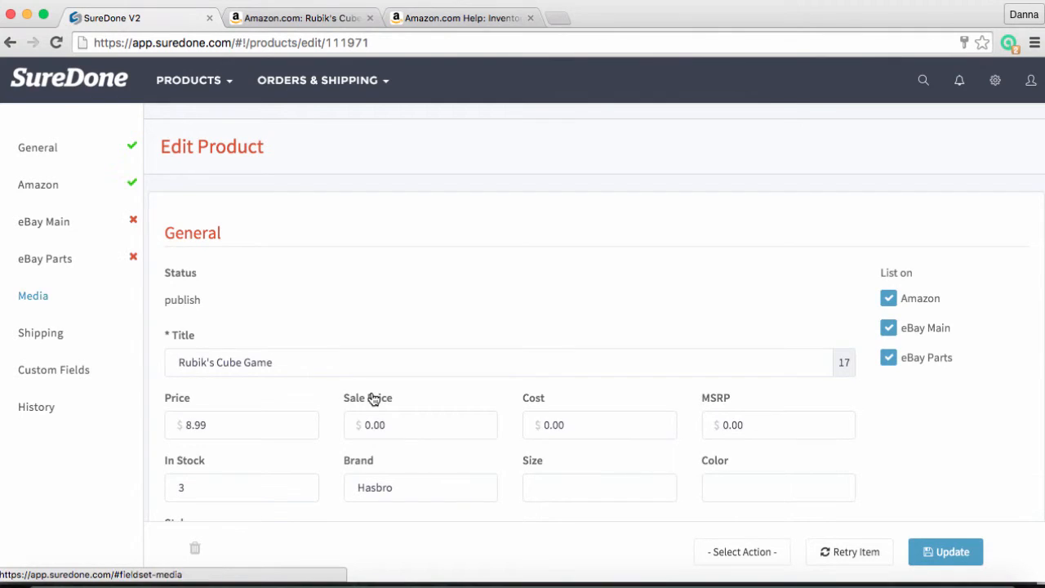
scroll(373, 398, "down", 5)
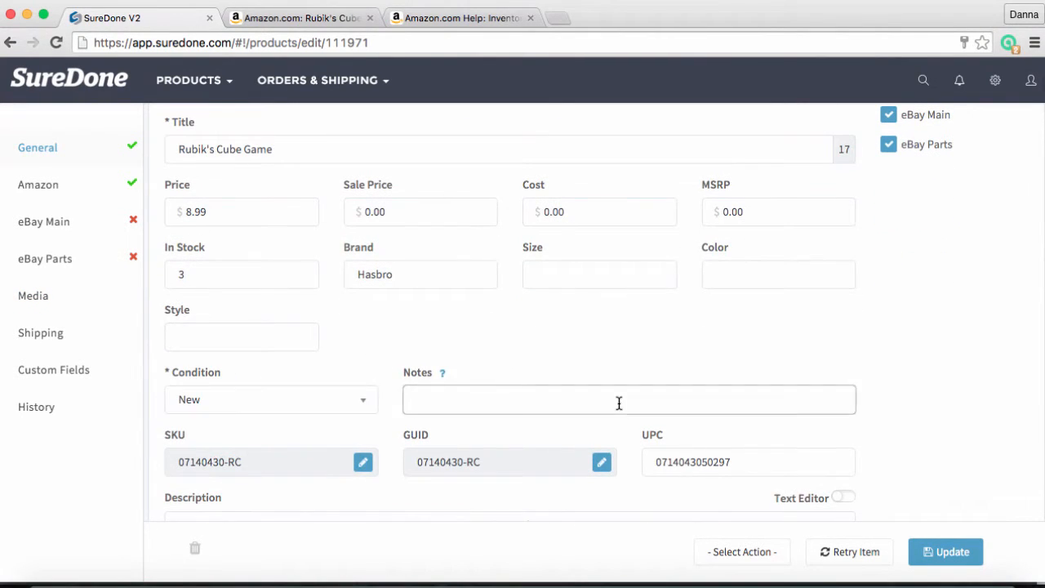
double_click(659, 462)
key("BackSpace")
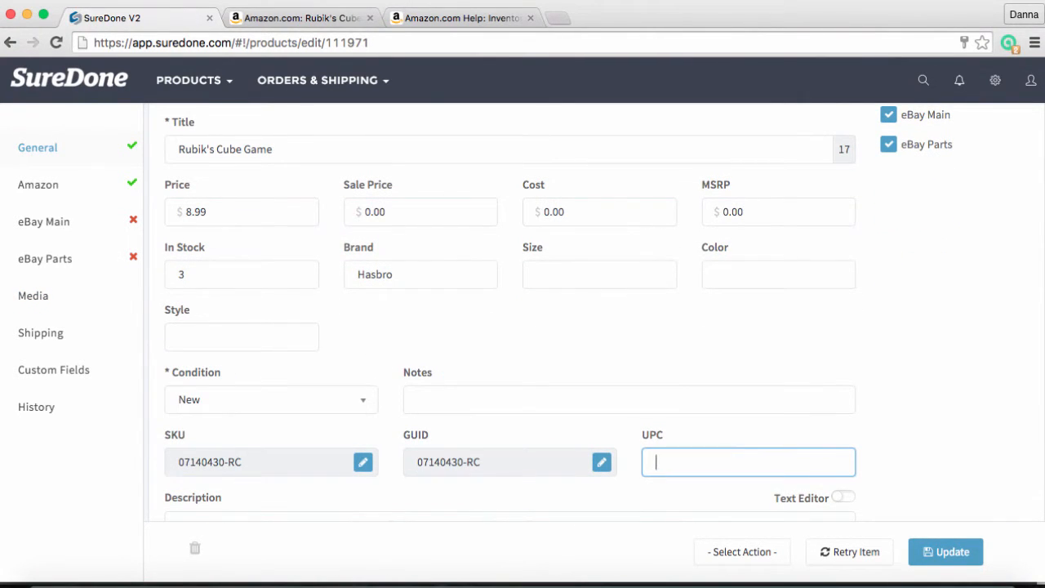
Set the product's reqparameter custom field to privatelabel.
left_click(65, 180)
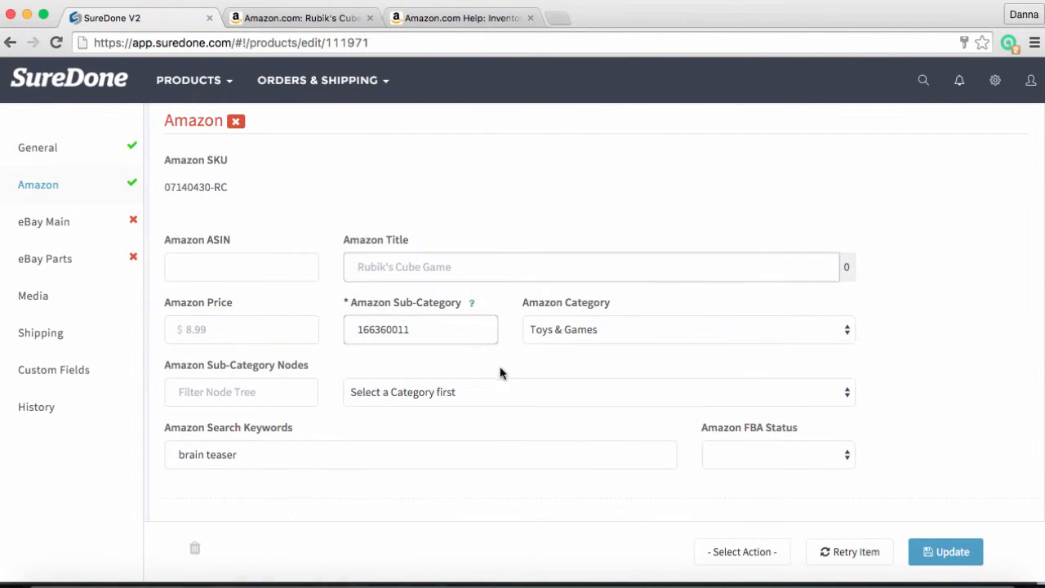
left_click(74, 370)
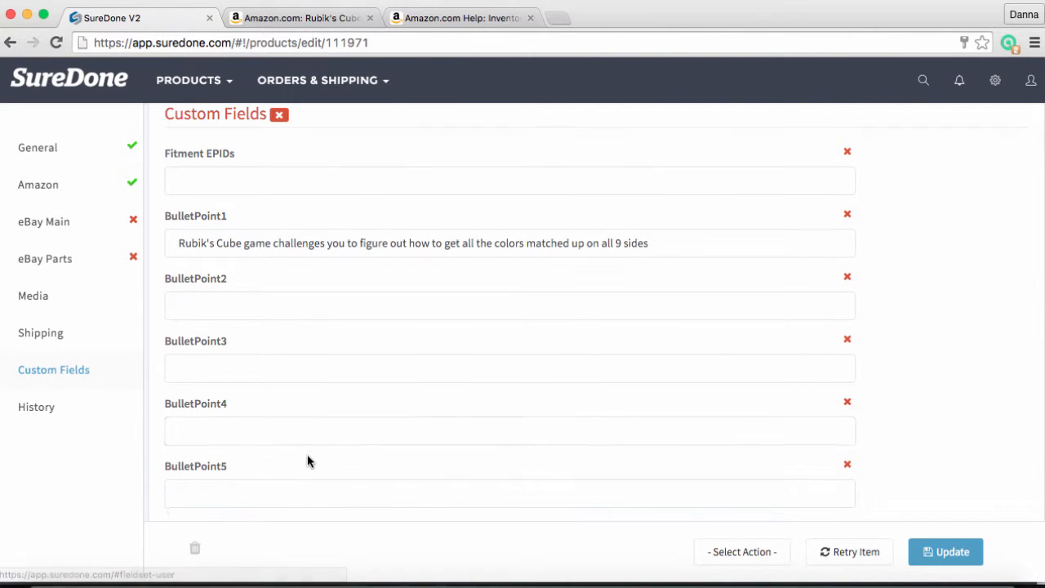
scroll(308, 454, "down", 10)
left_click(217, 334)
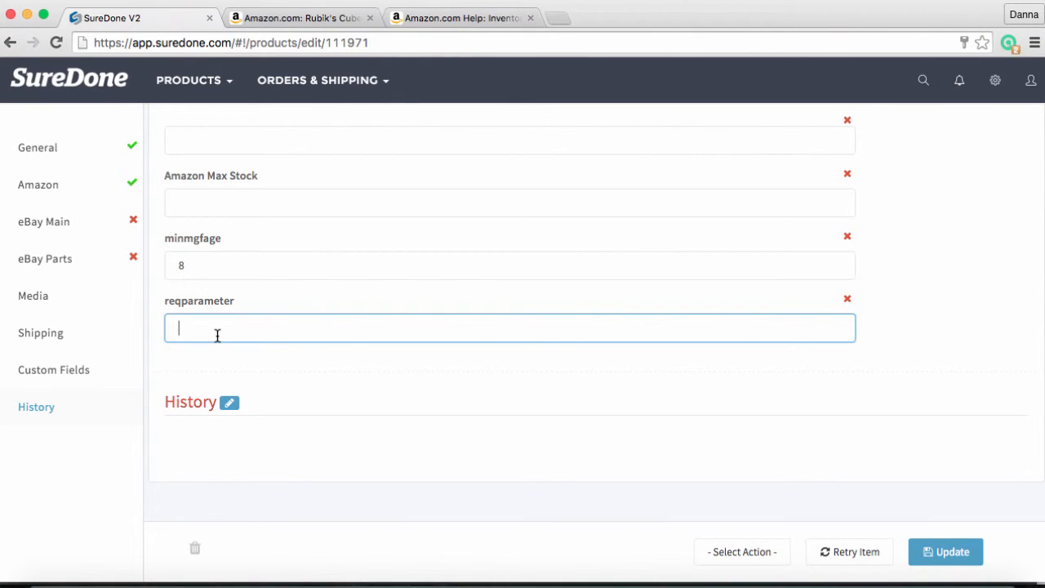
type("privatelabel")
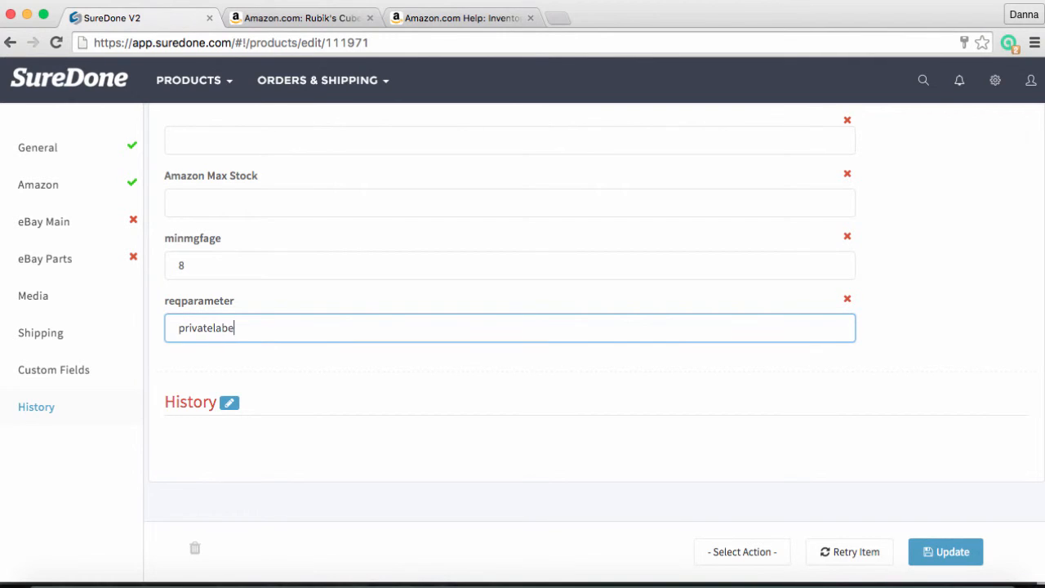